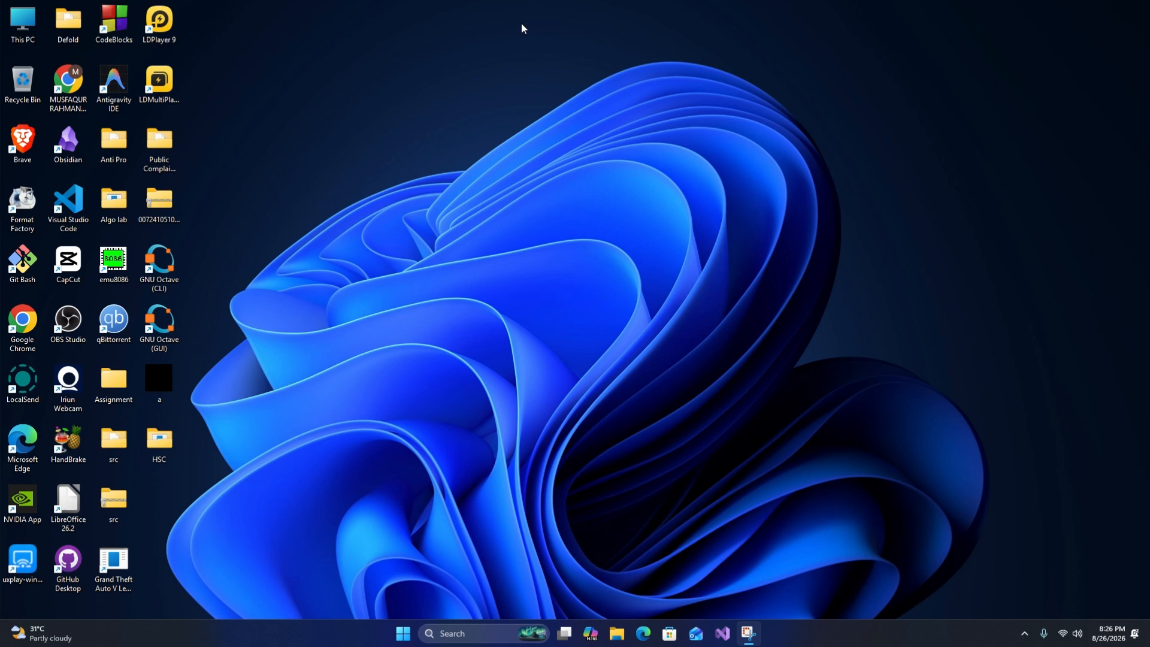
Open Google Chrome with the Work profile and search Google for "lm studio"
double_click(21, 344)
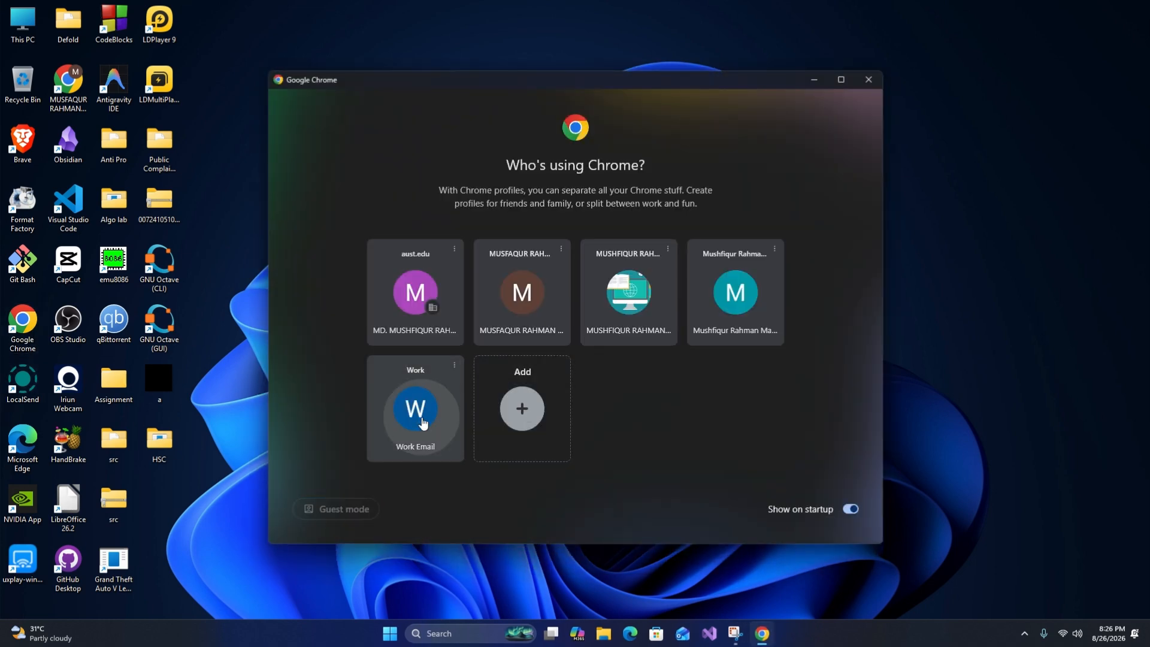
click(418, 404)
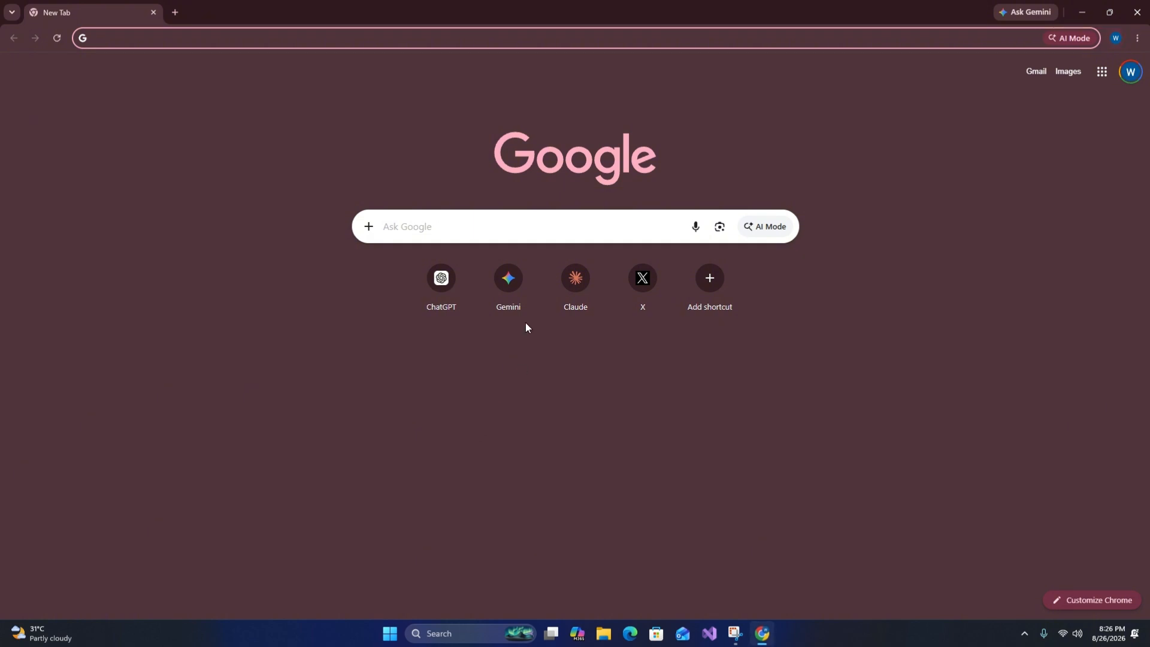
text(lm stud)
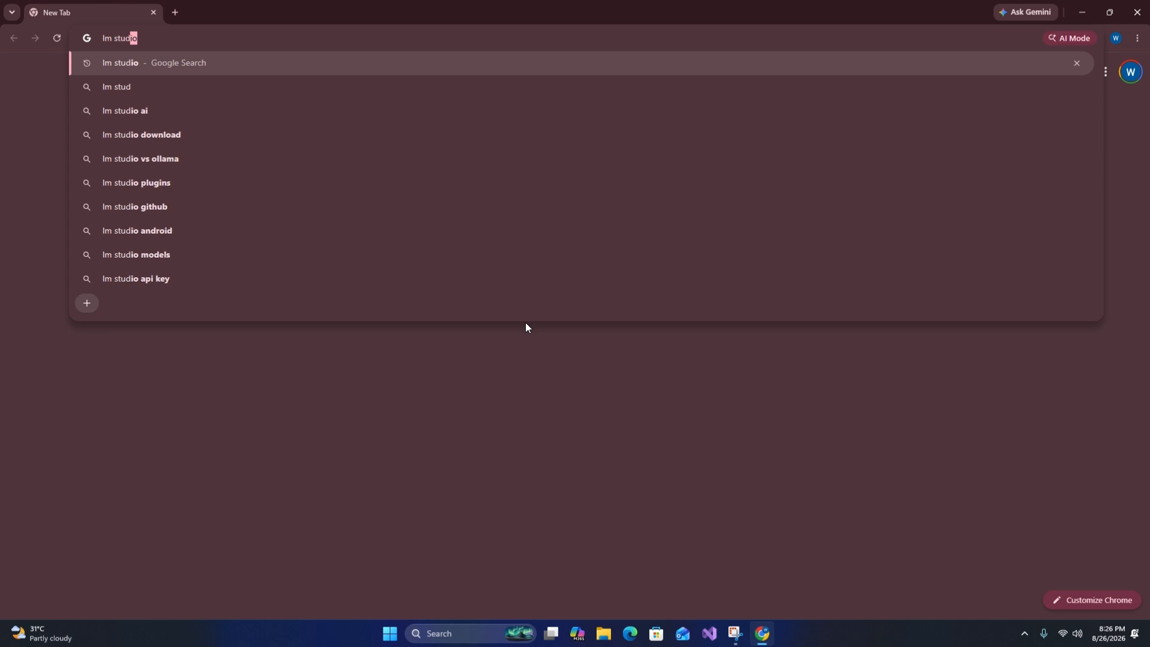
text(io)
key(Return)
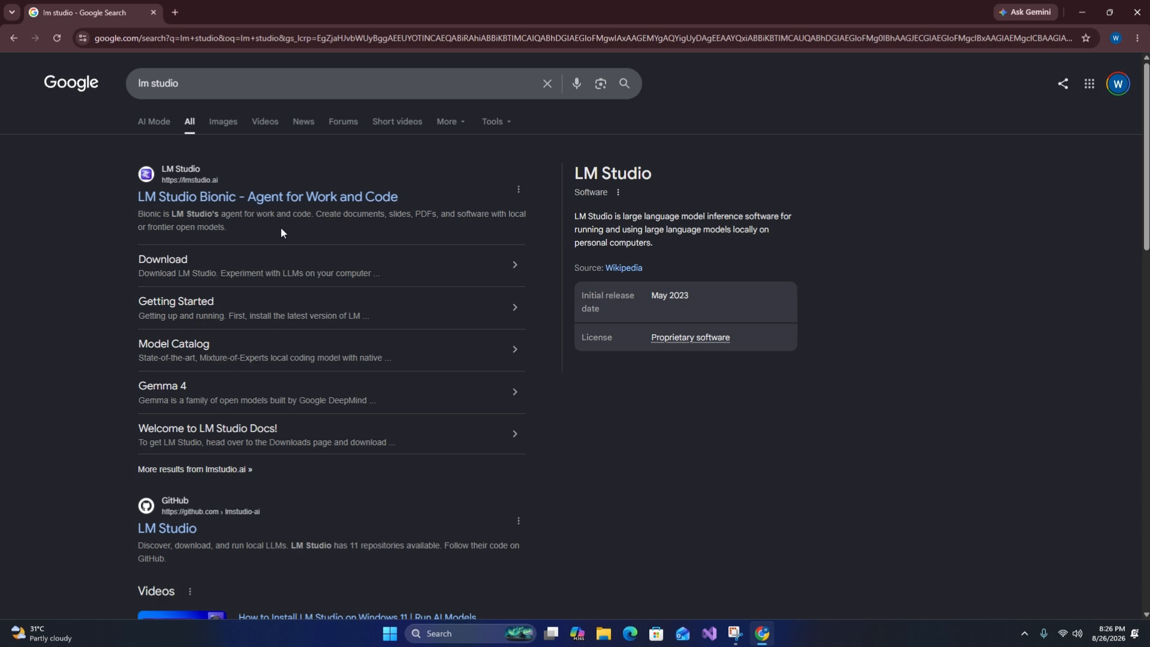
Download LM Studio 0.4.21 for Windows x86 from the Download page of lmstudio.ai
click(153, 267)
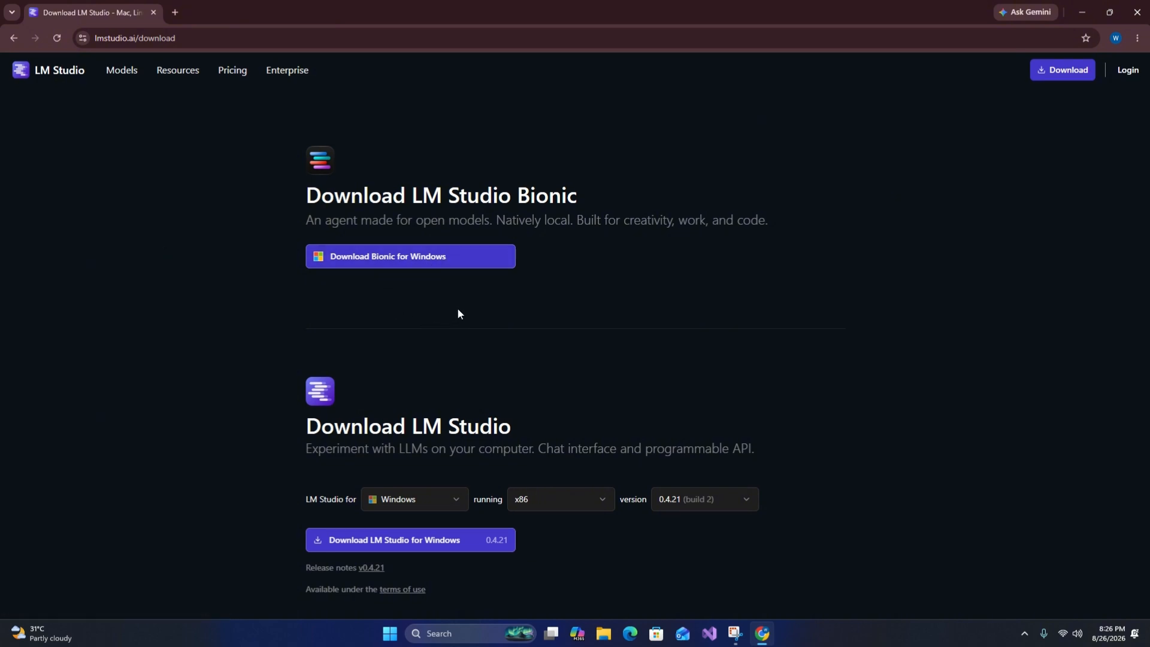
scroll(458, 310, down, 2)
scroll(445, 337, up, 2)
scroll(524, 426, down, 2)
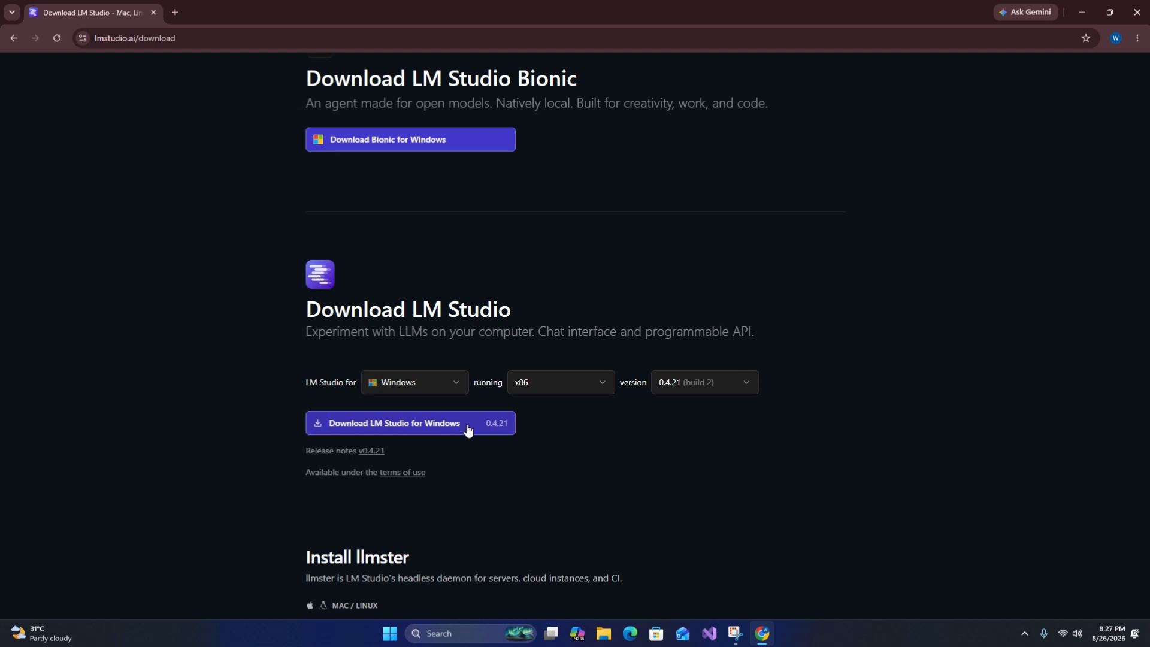
click(605, 377)
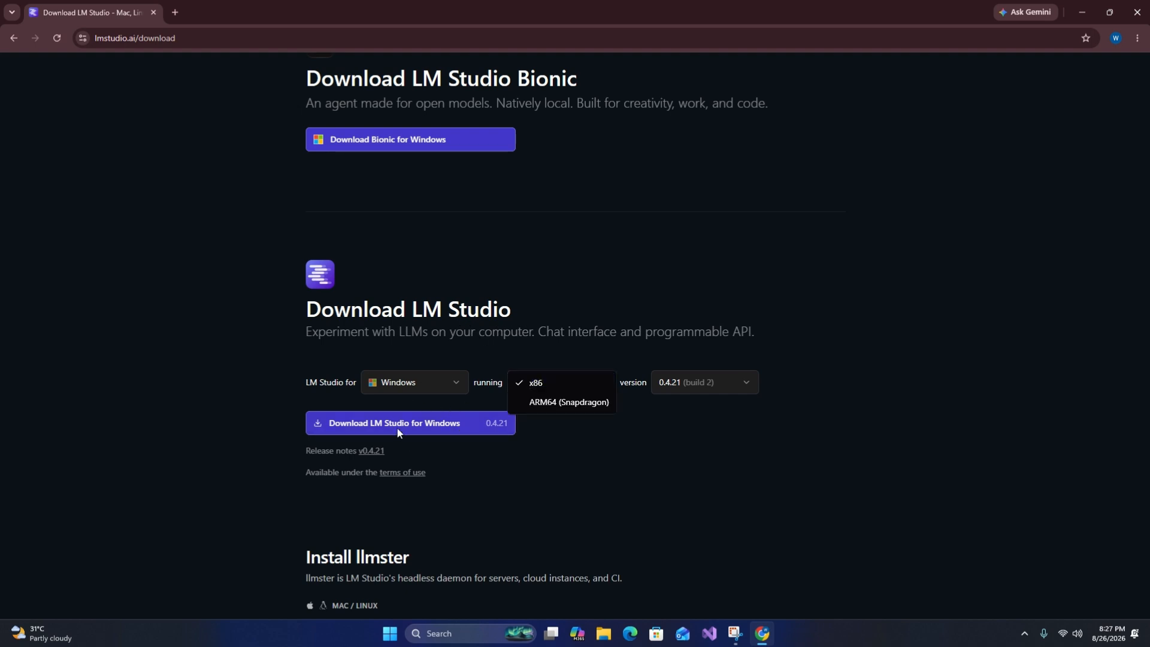
click(292, 357)
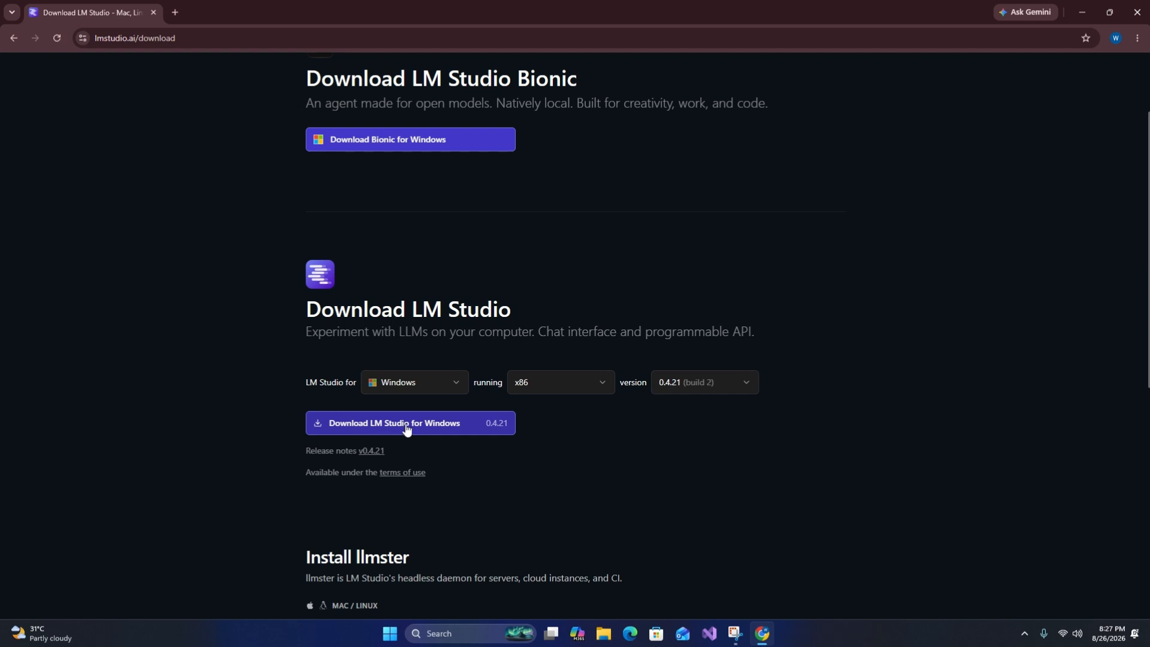
click(458, 427)
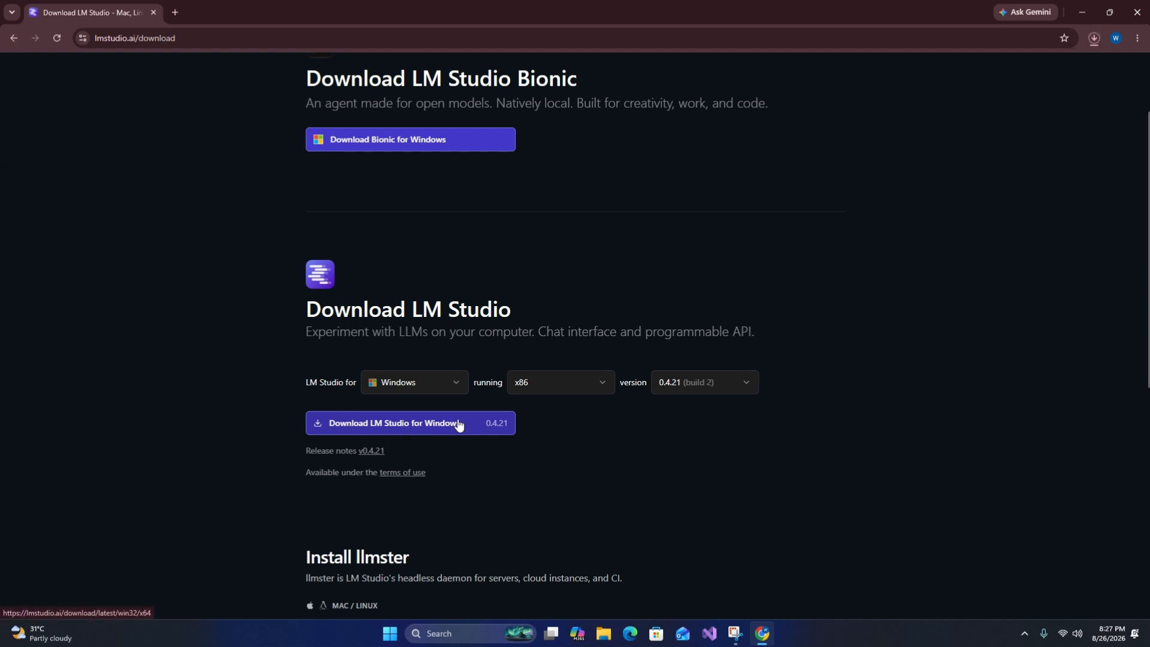
Launch the downloaded installer LM-Studio-0.4.21-2-x64.exe from the browser's recent downloads
click(1092, 38)
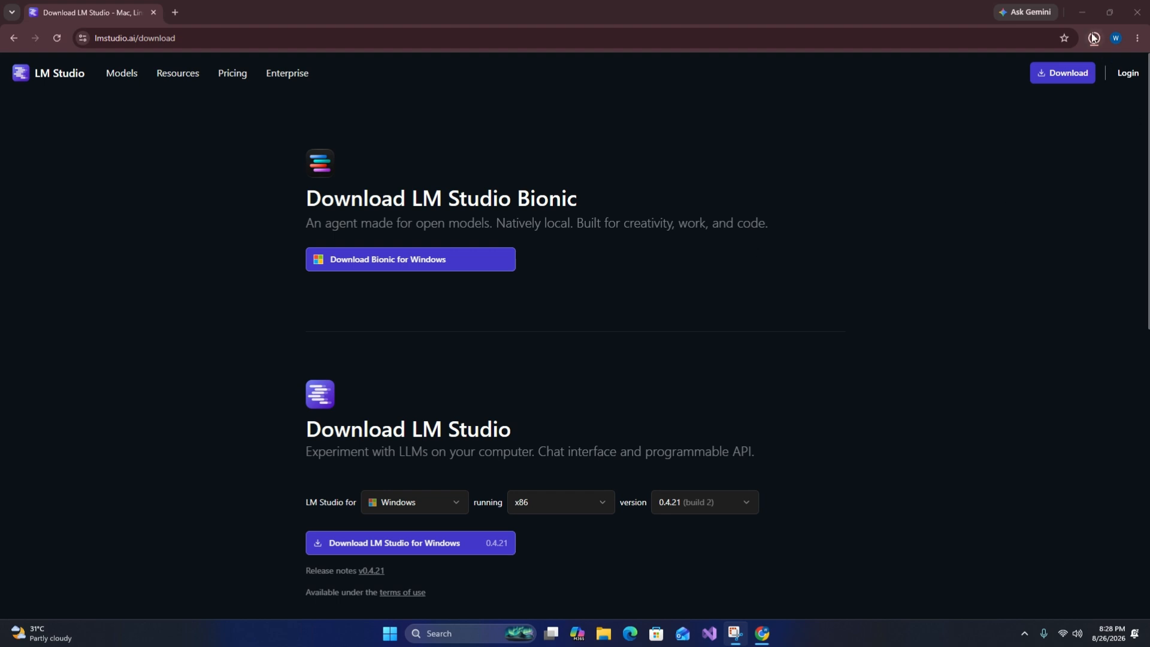
click(1094, 37)
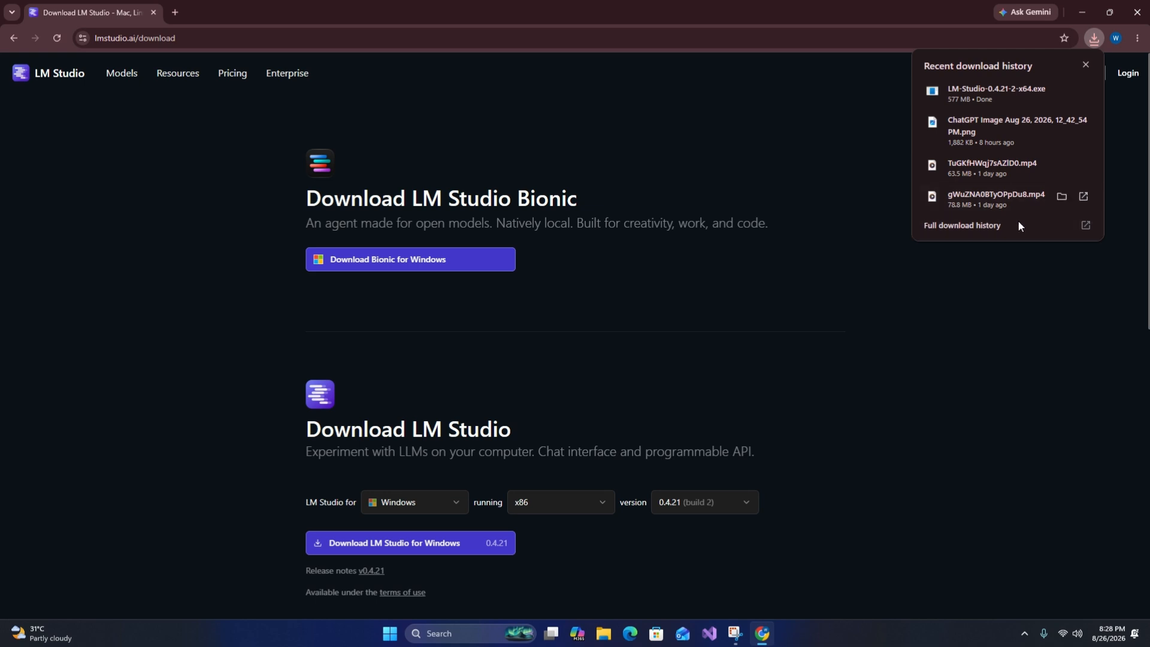
click(982, 89)
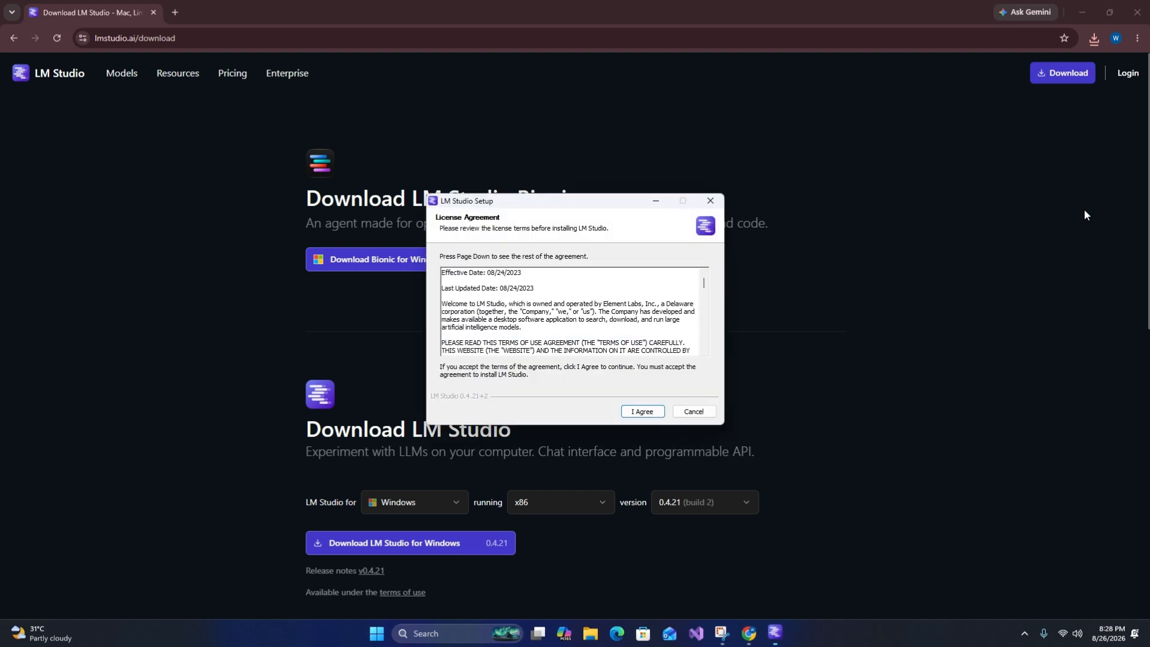
Accept the license agreement and install LM Studio only for the current user, running it once setup finishes
click(627, 413)
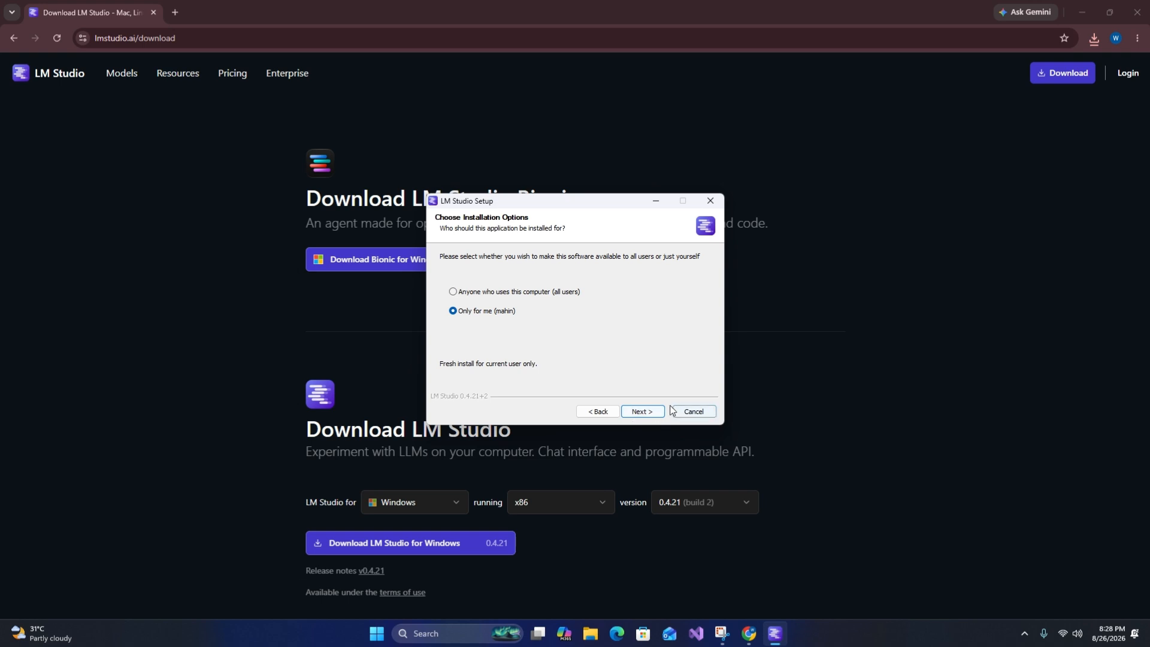
click(650, 413)
click(646, 412)
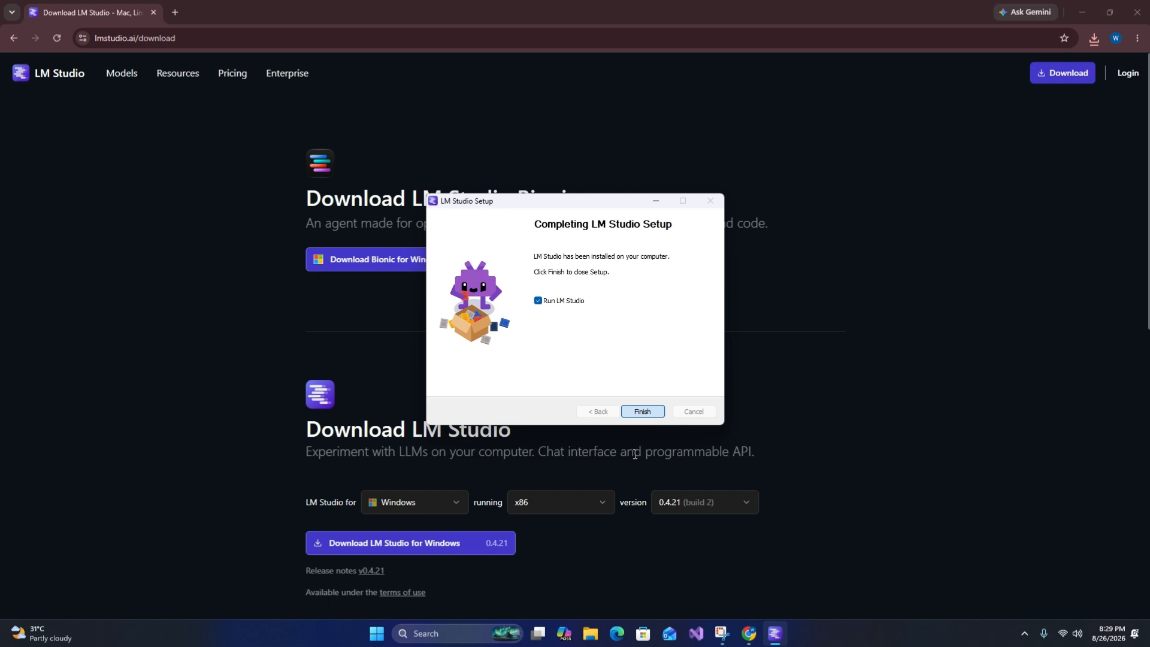
key(Return)
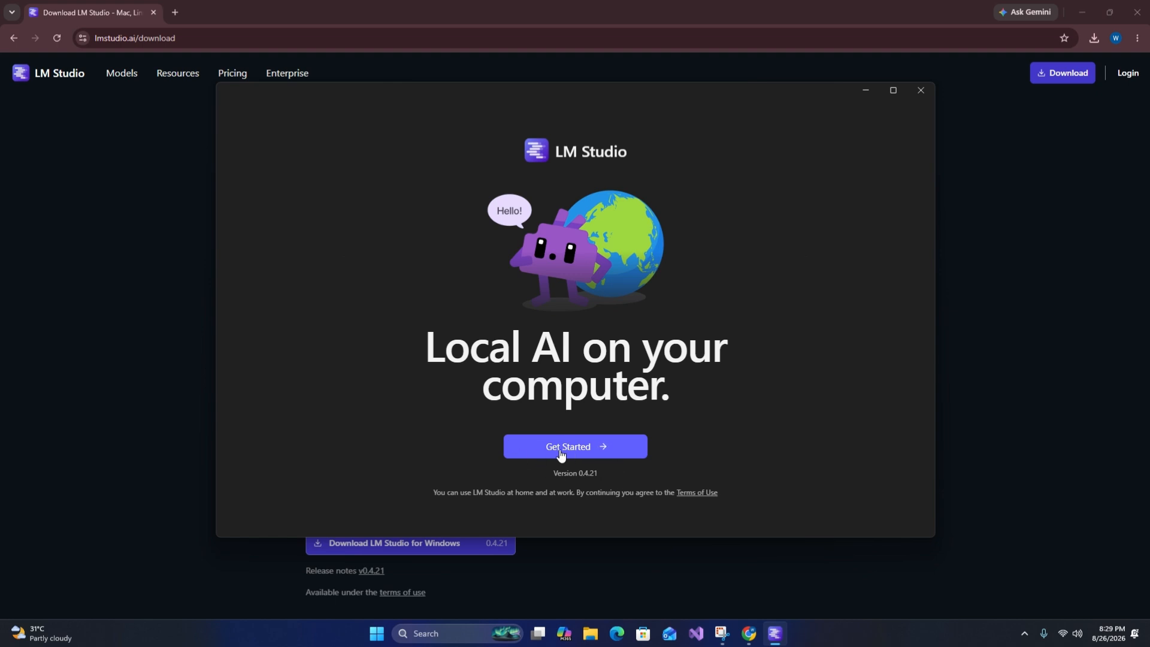
Complete the LM Studio first-run setup, skipping the first model download, keeping the default advanced settings and dismissing the LM Link notice
click(588, 452)
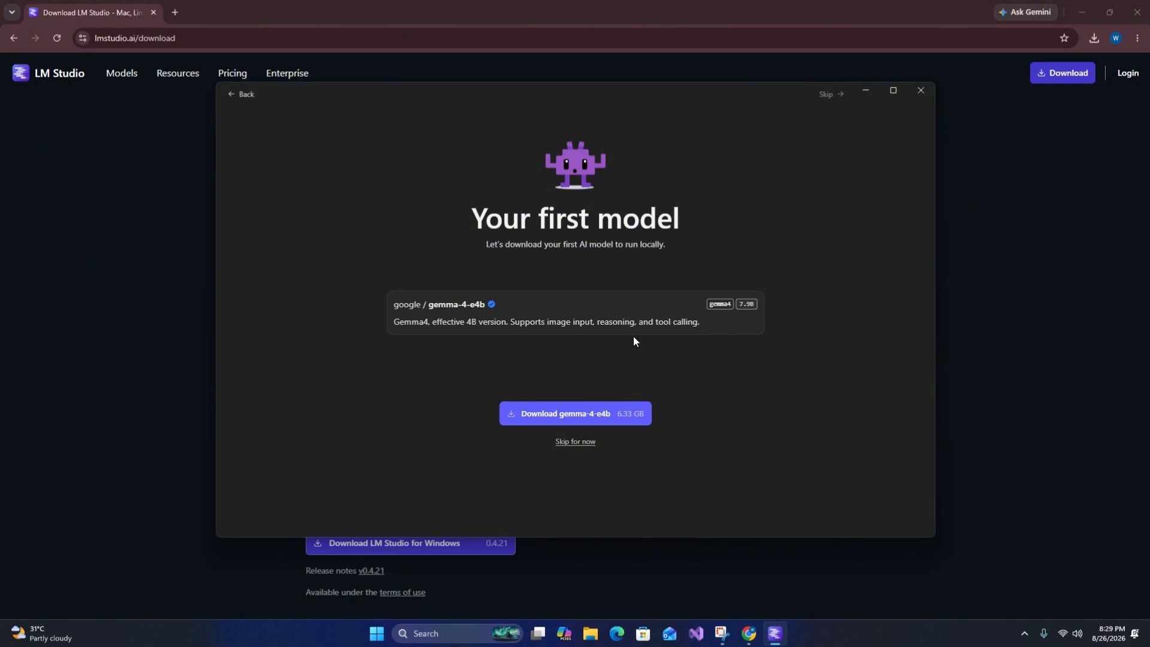
click(580, 443)
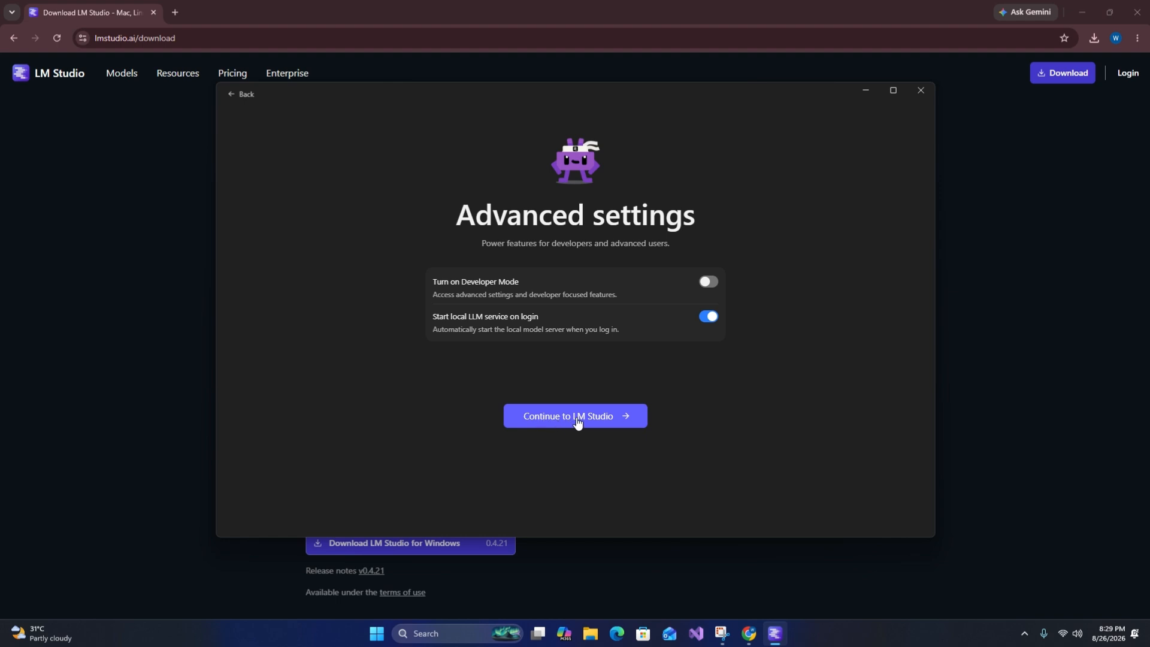
click(577, 419)
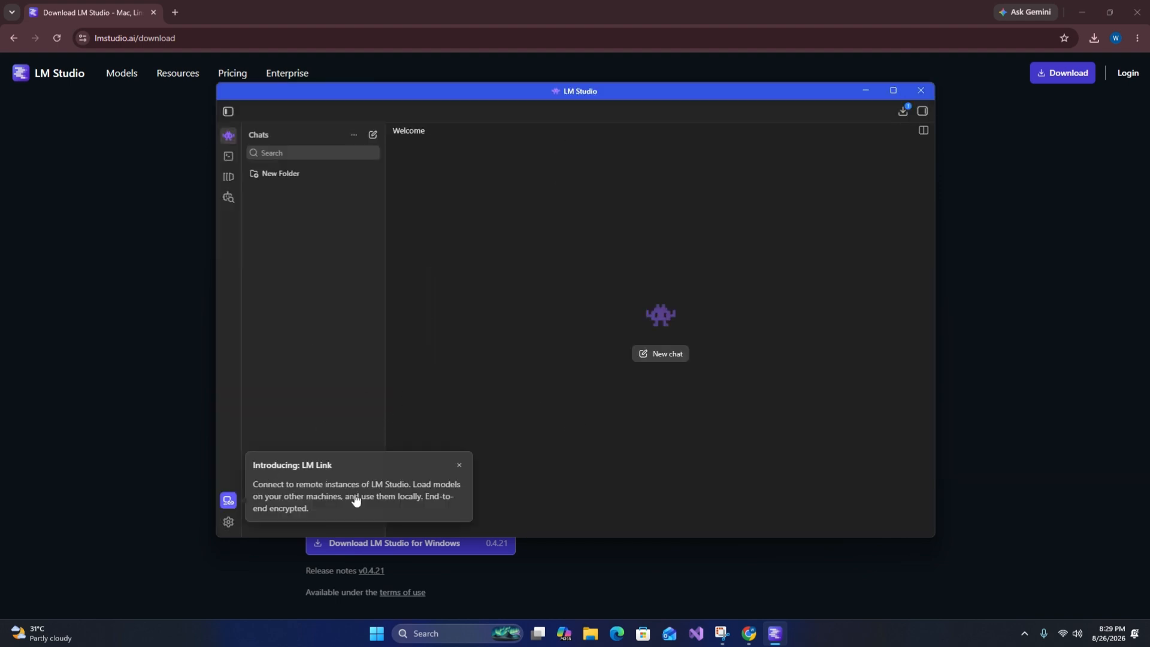
click(458, 465)
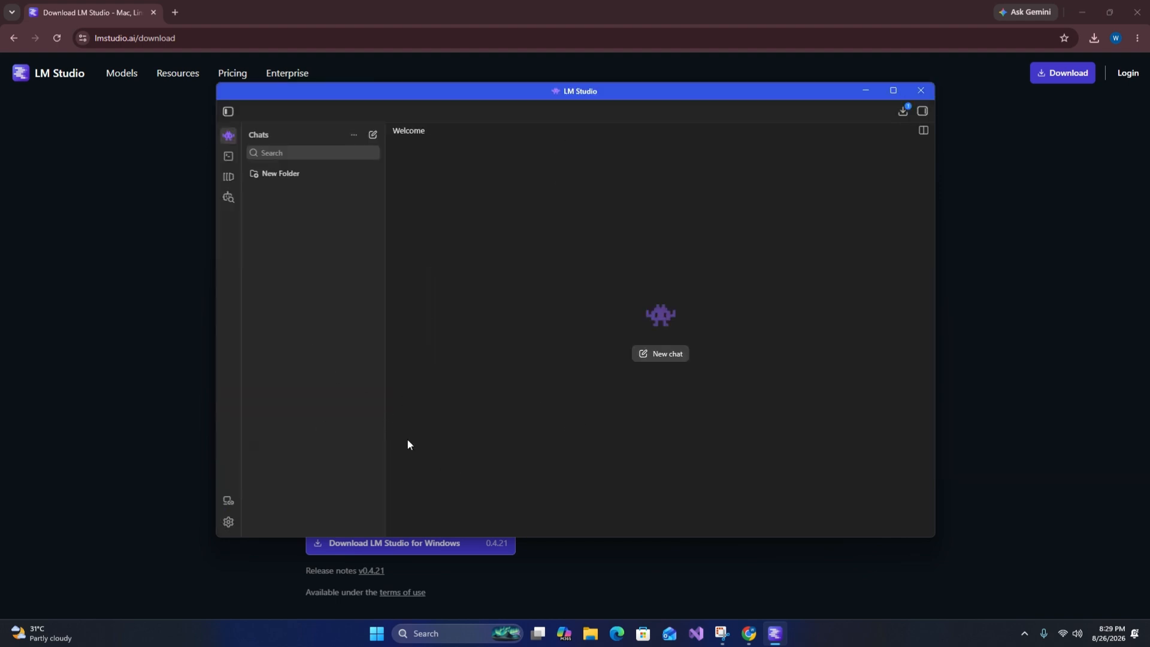
click(227, 179)
click(227, 197)
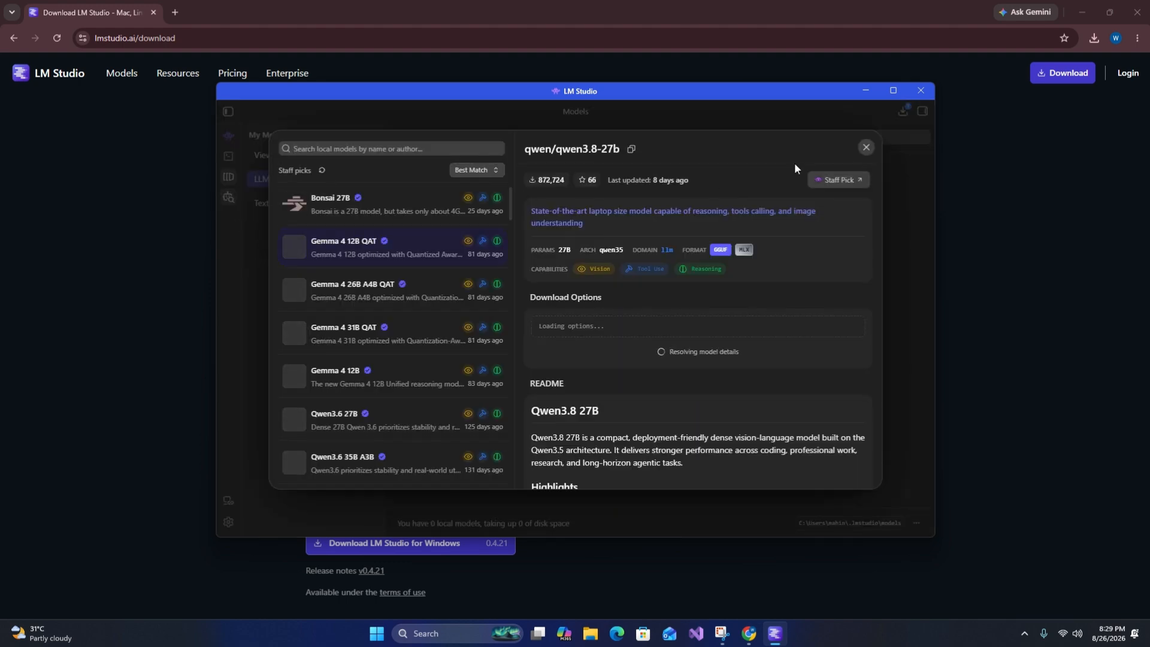
click(866, 147)
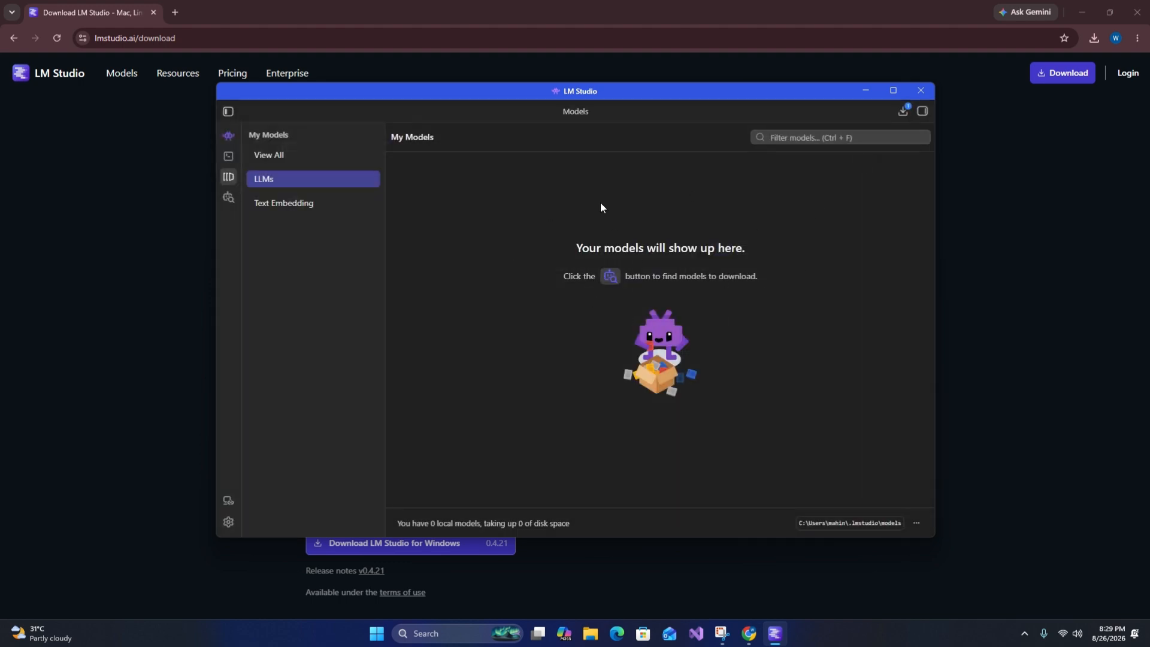
mouse_move(586, 110)
mouse_down()
mouse_move(597, 131)
mouse_move(587, 125)
mouse_up()
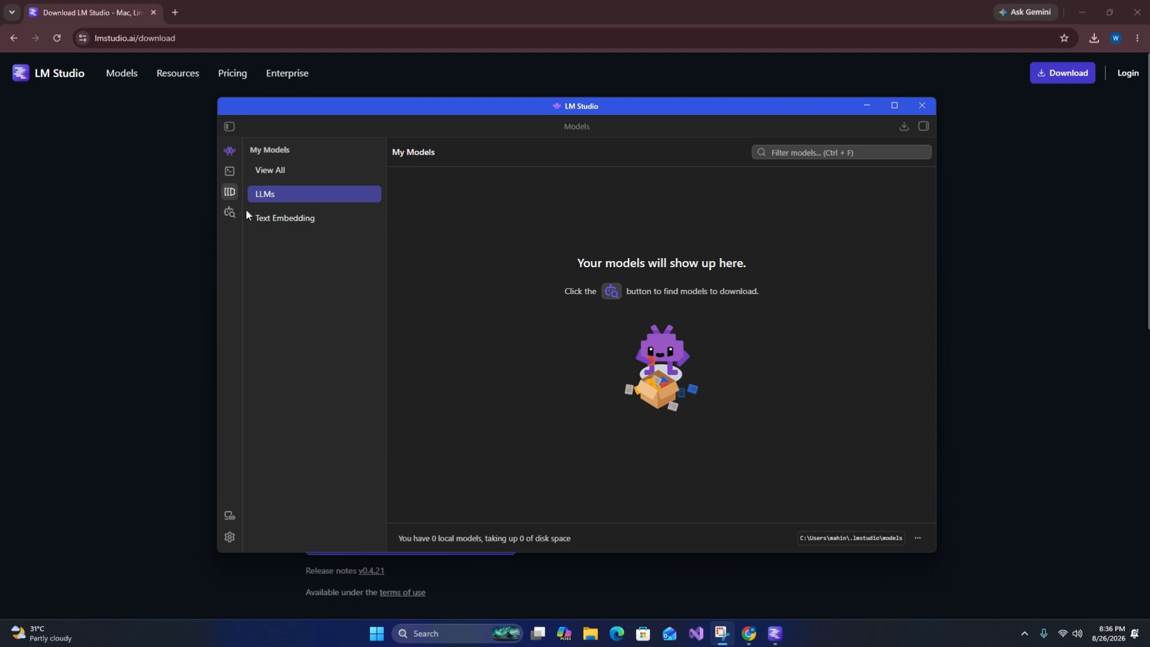
Browse the model catalog and examine the download size and GPU fit of Gemma 4 12B QAT, 26B A4B QAT, E2B and E4B
click(230, 212)
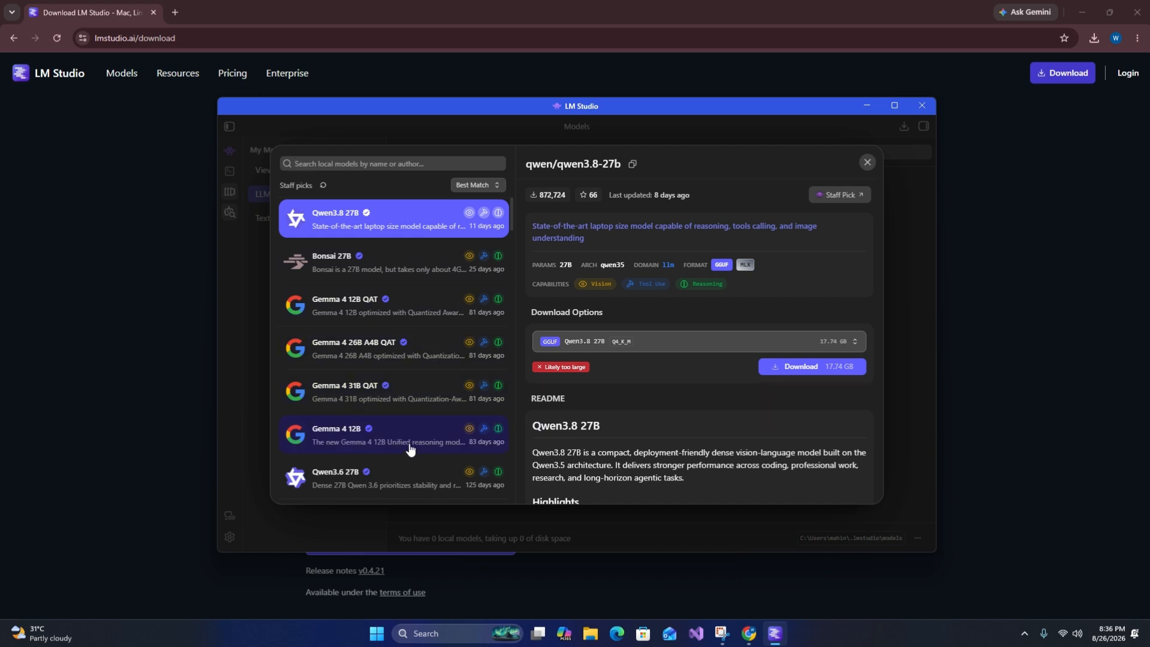
click(422, 297)
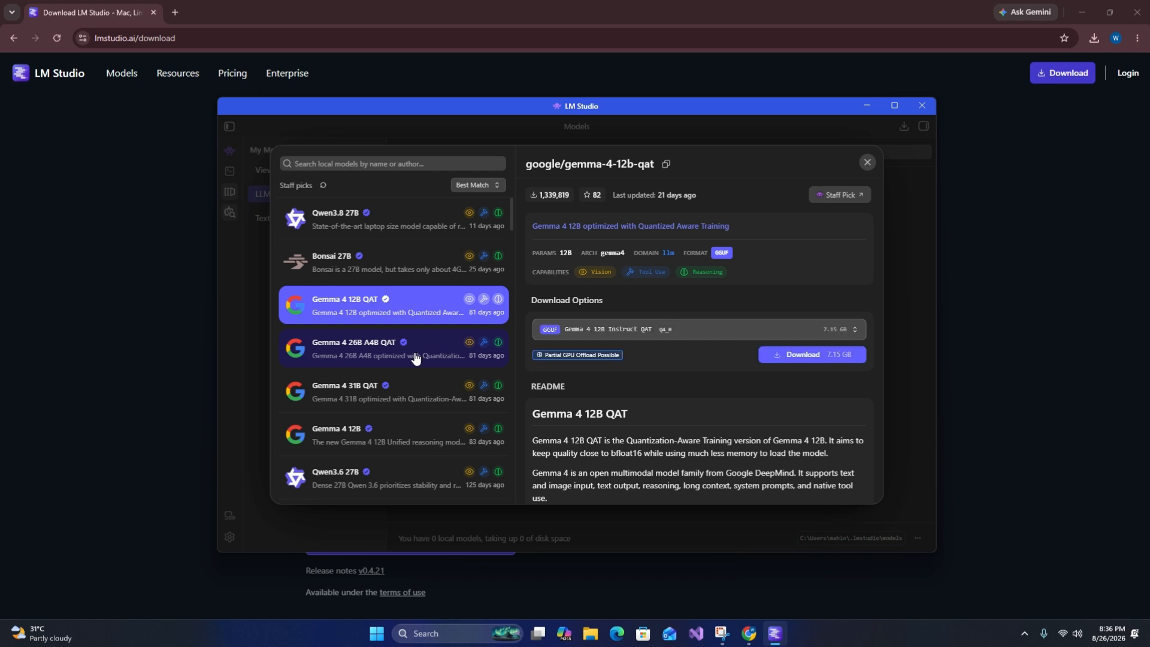
click(402, 356)
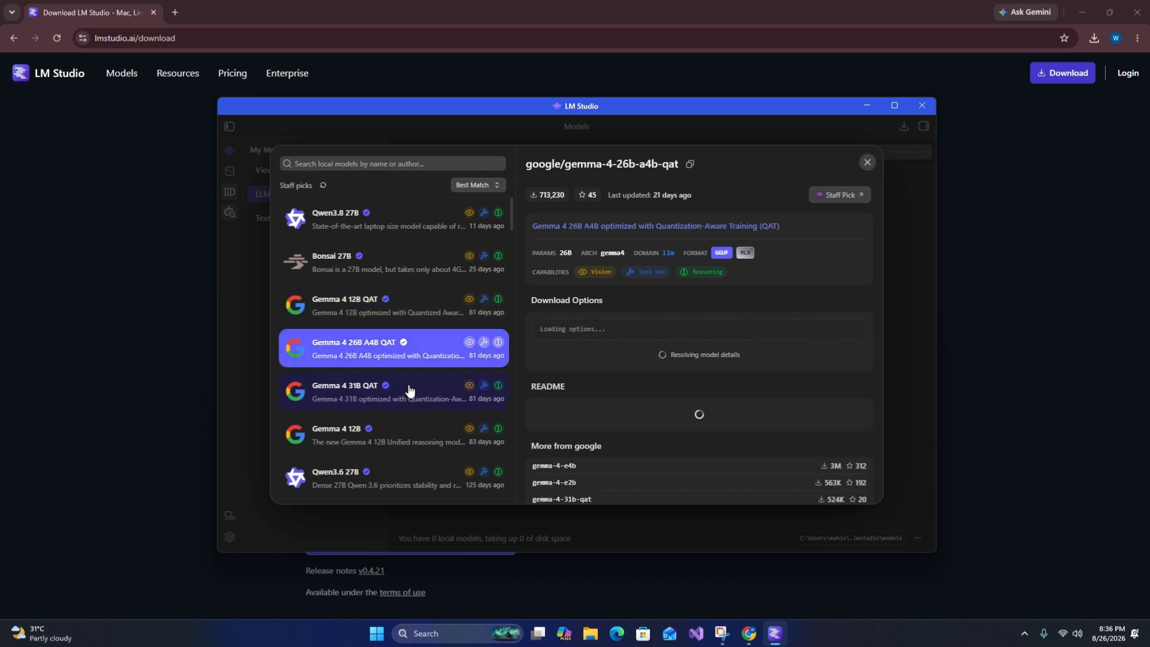
scroll(396, 389, down, 3)
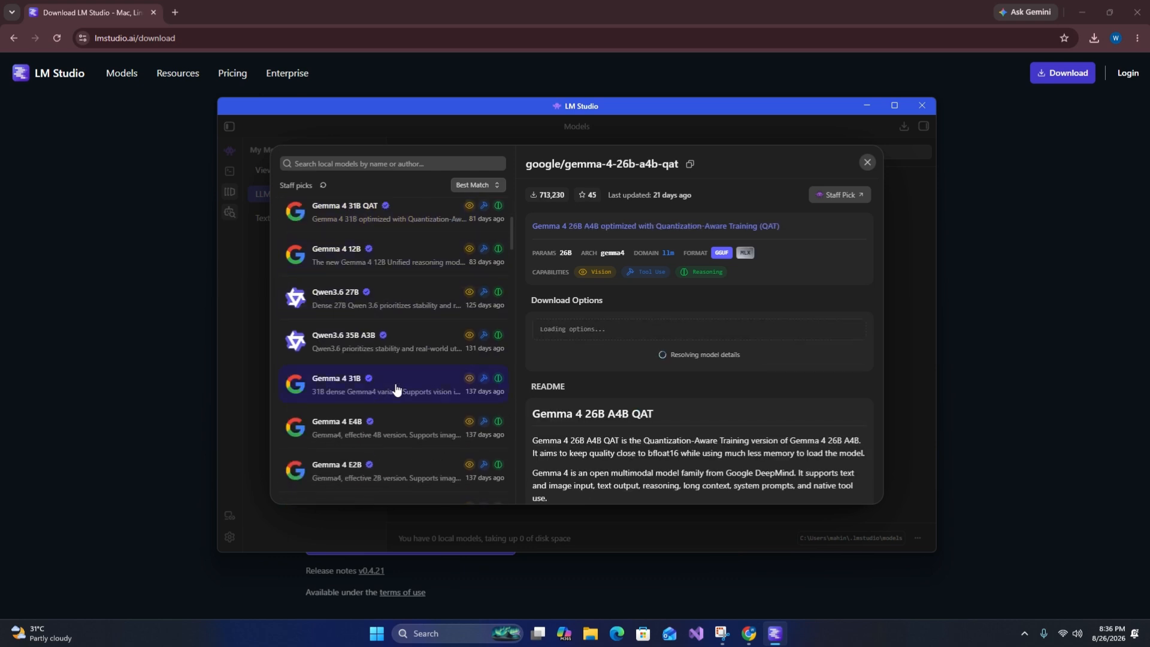
scroll(387, 384, down, 4)
scroll(383, 392, up, 2)
click(386, 359)
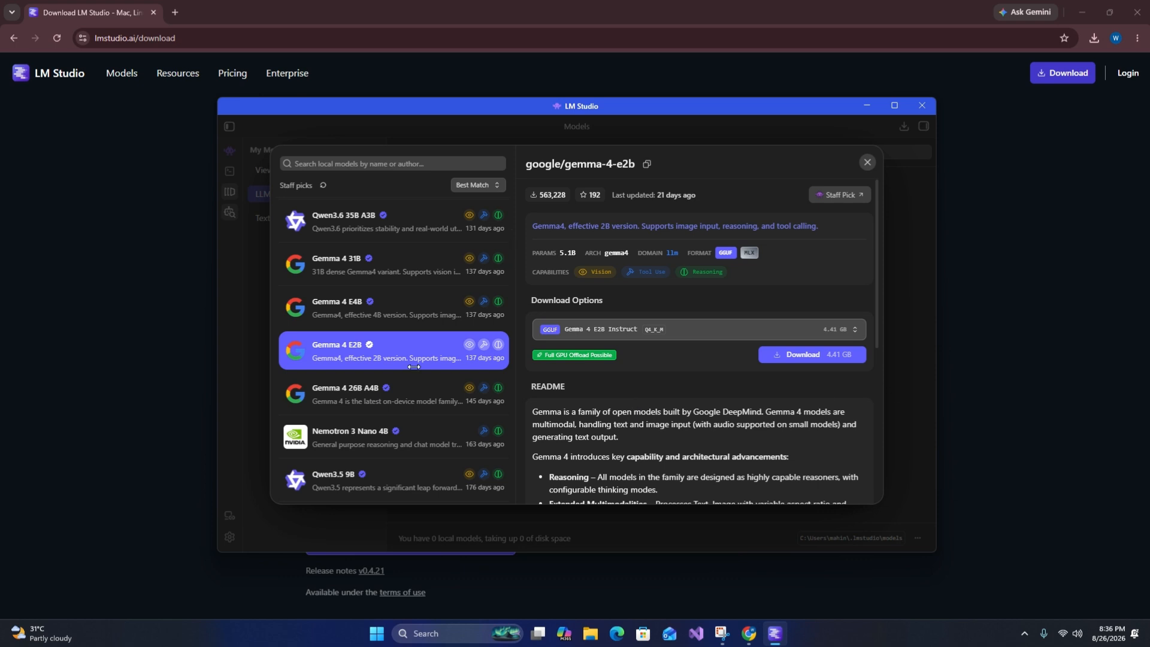
click(355, 322)
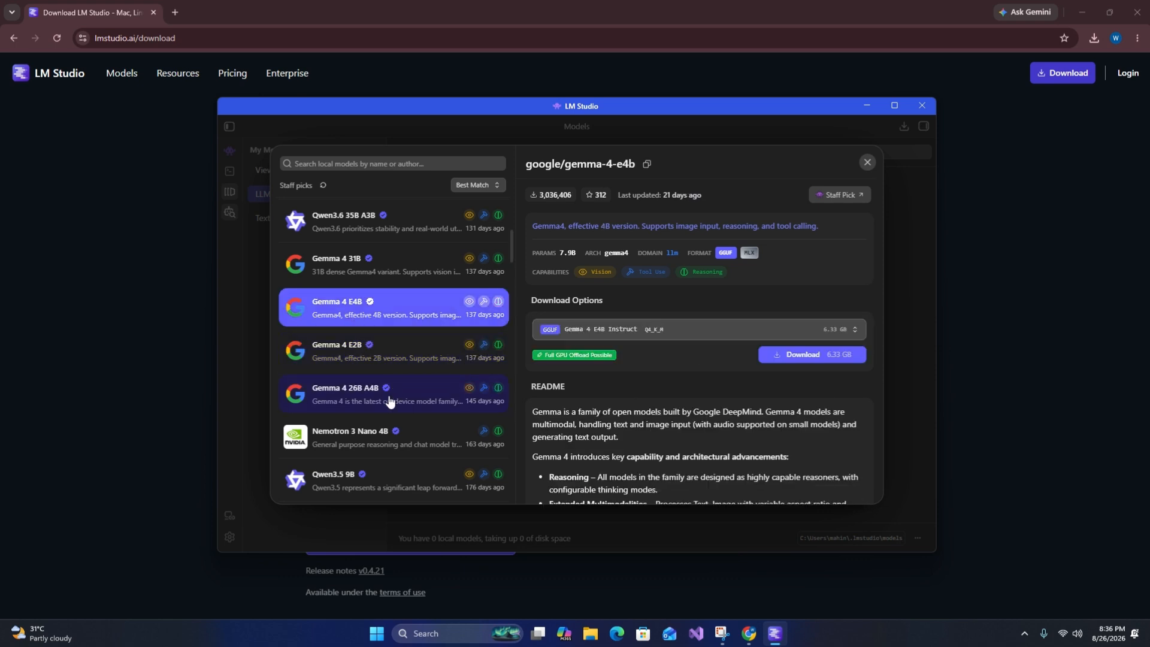
Download the Nemotron 3 Nano 4B model and load it in a new chat, dismissing the download notification
click(397, 453)
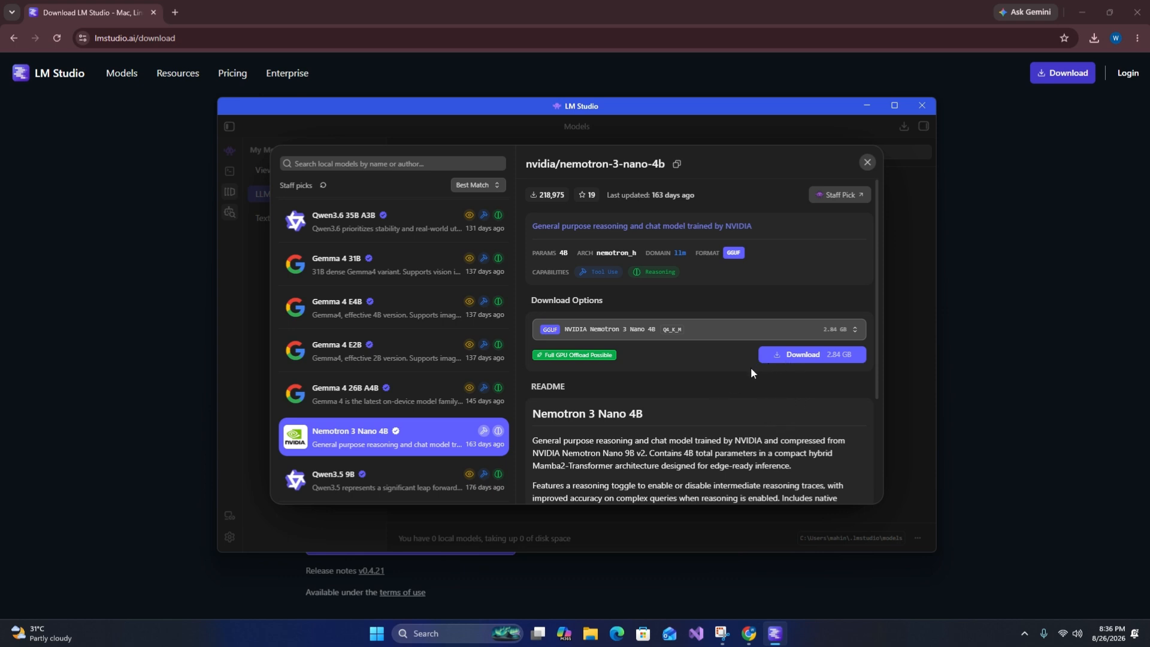
click(787, 360)
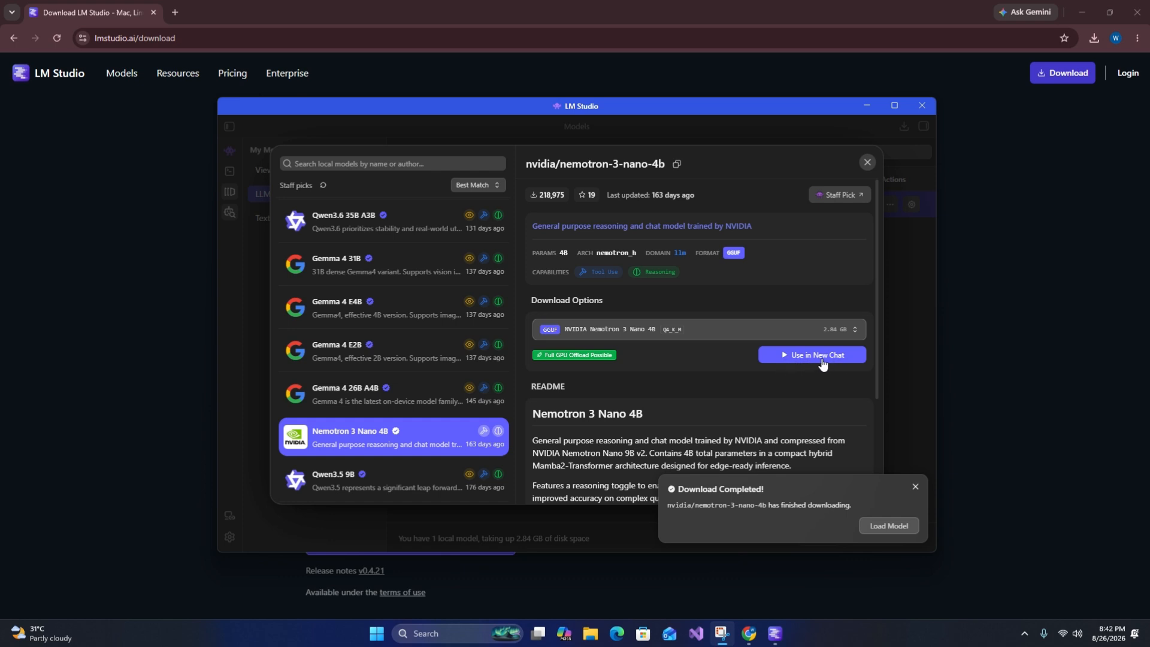
click(795, 355)
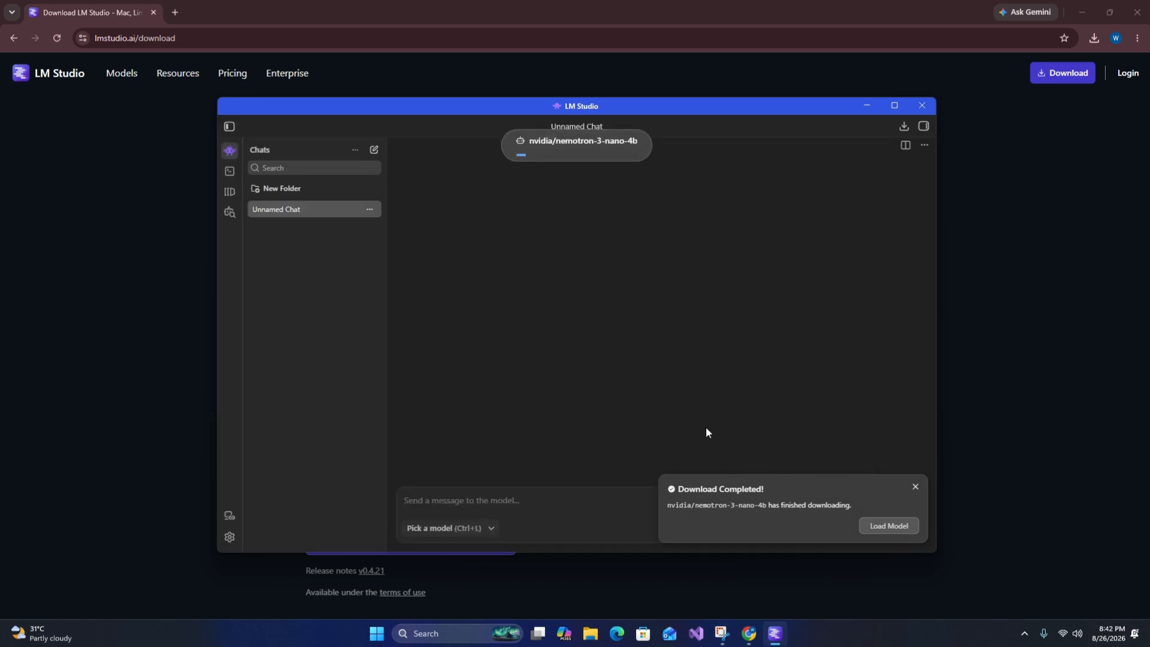
click(915, 486)
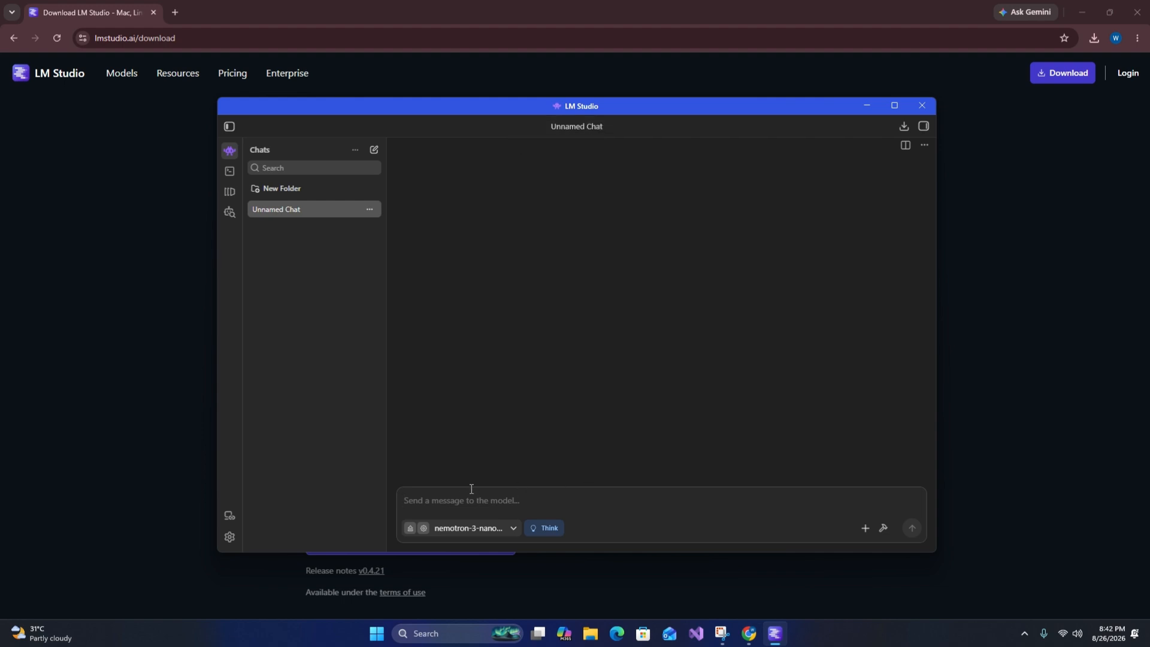
Send the model the message "hi", followed by the message "tell me abourt bd"
text(hi)
key(Return)
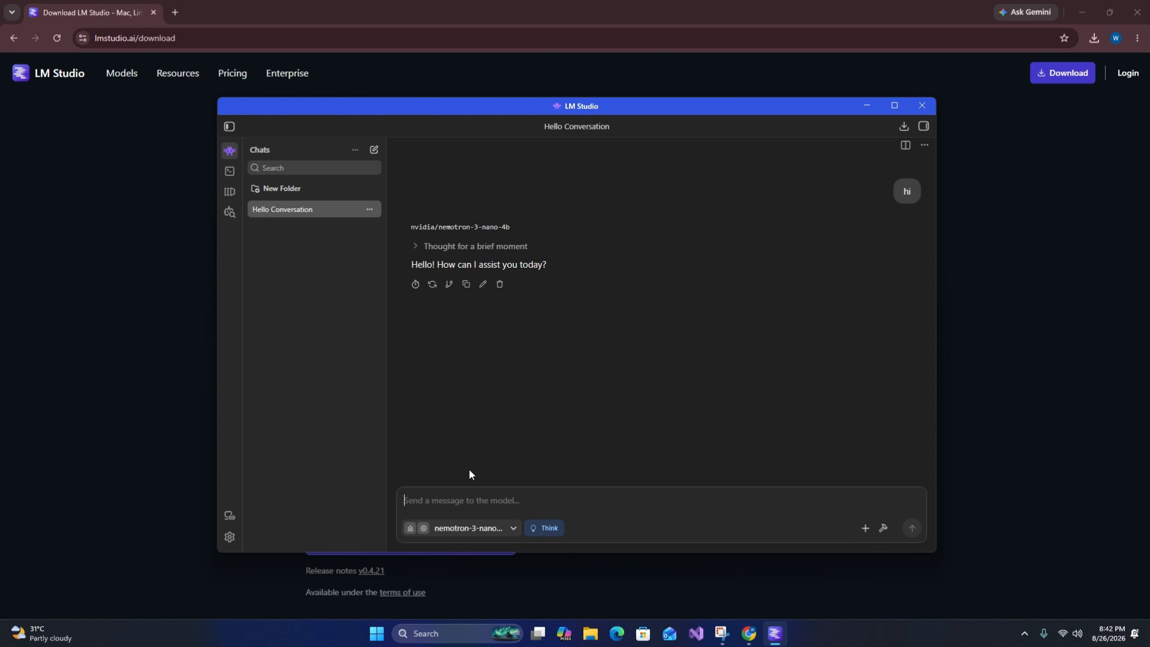
text(tell )
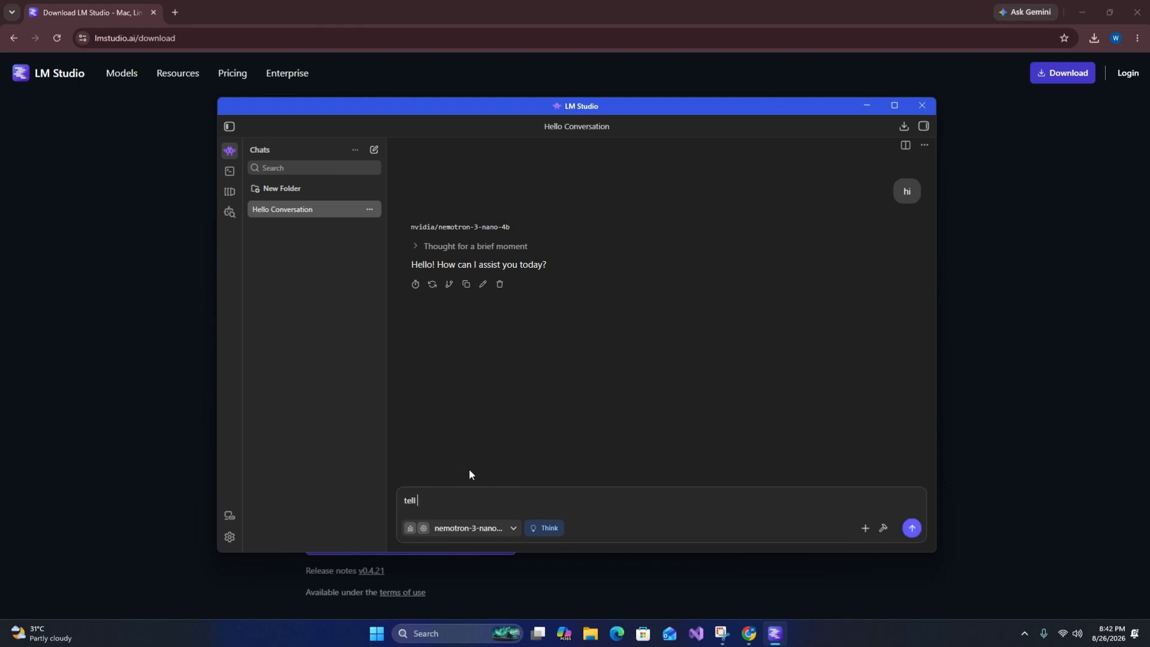
text(me abourt bd)
key(Return)
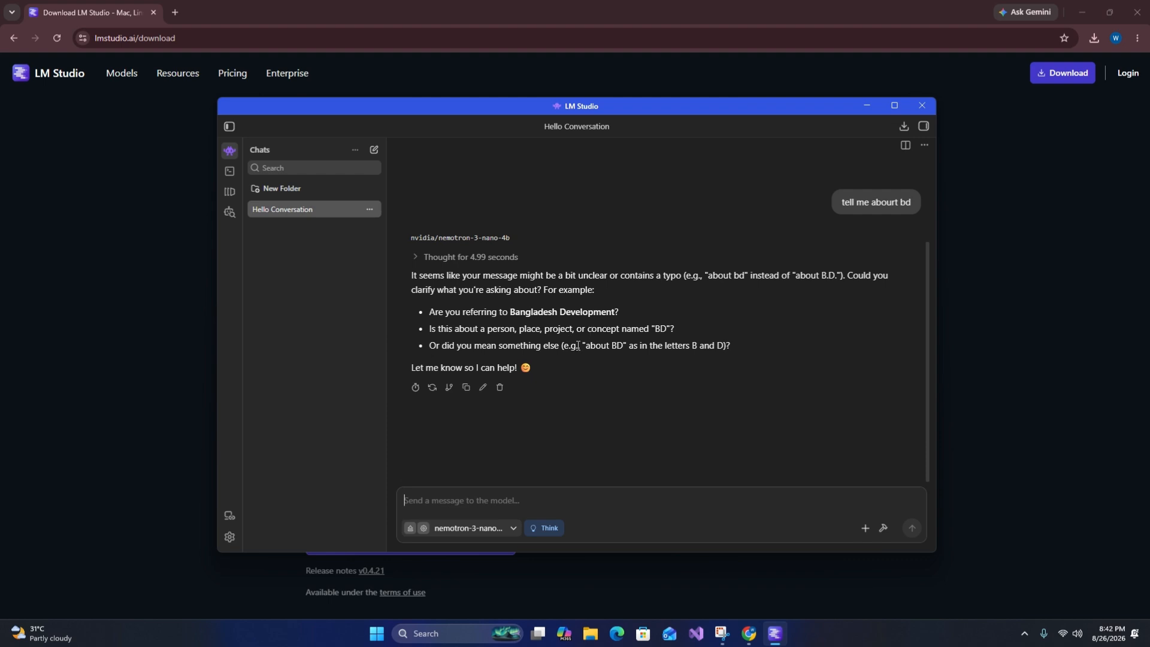
Send the model the follow-up message "no just bangladsh"
text(n)
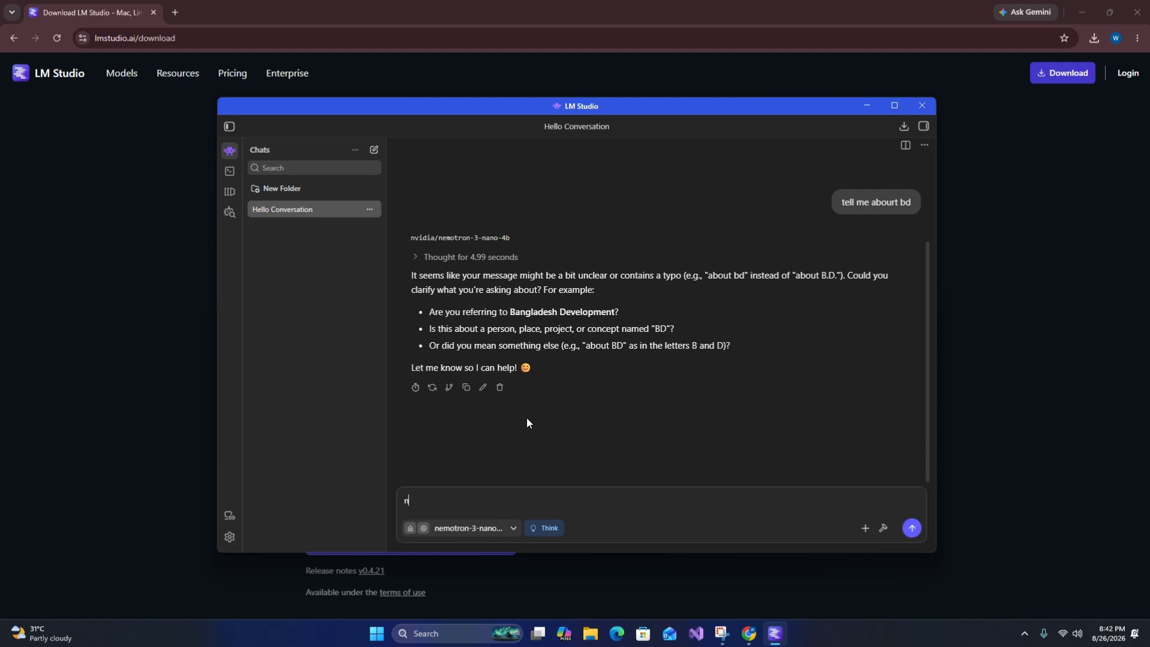
text(o just bangladsh)
key(Return)
Read through the conversation and the model's reply about Bangladesh, including the overview, key facts and suggested topics
scroll(598, 370, up, 4)
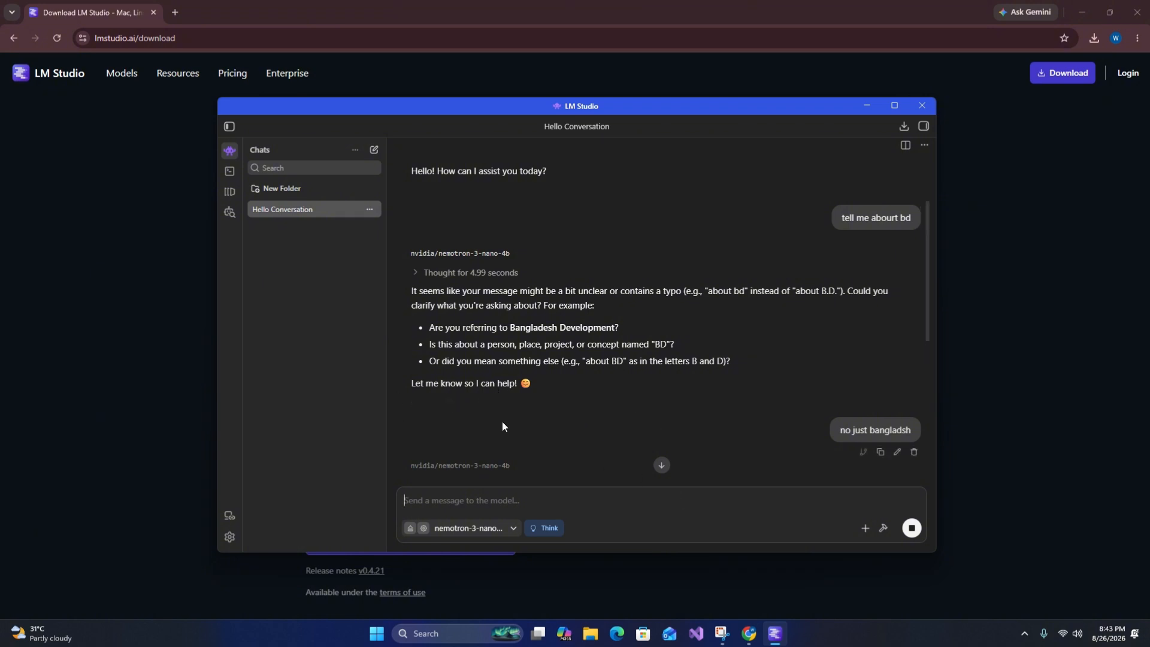
scroll(501, 422, down, 4)
scroll(489, 417, up, 4)
scroll(560, 386, up, 2)
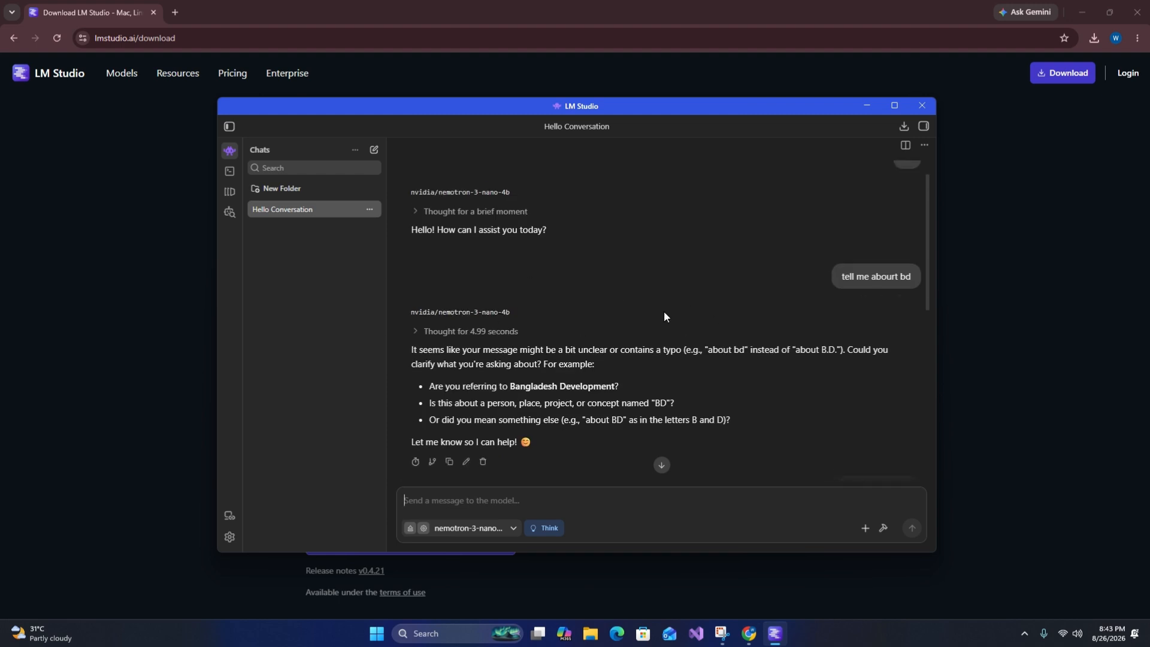
scroll(664, 311, down, 5)
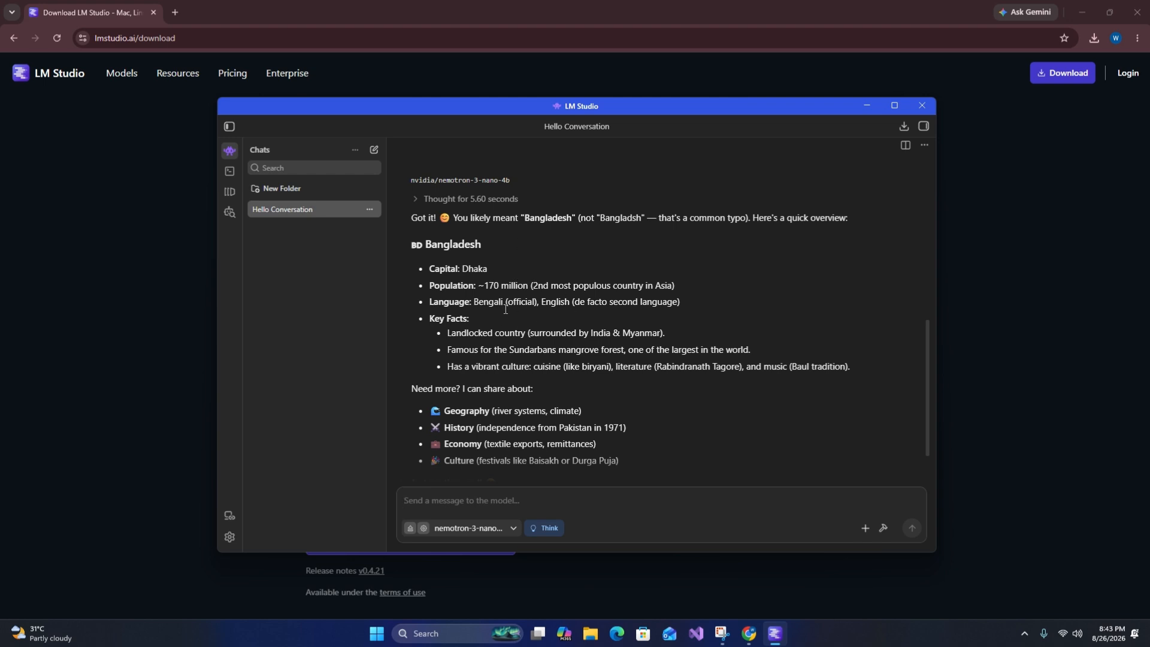
scroll(541, 324, down, 1)
scroll(646, 290, up, 3)
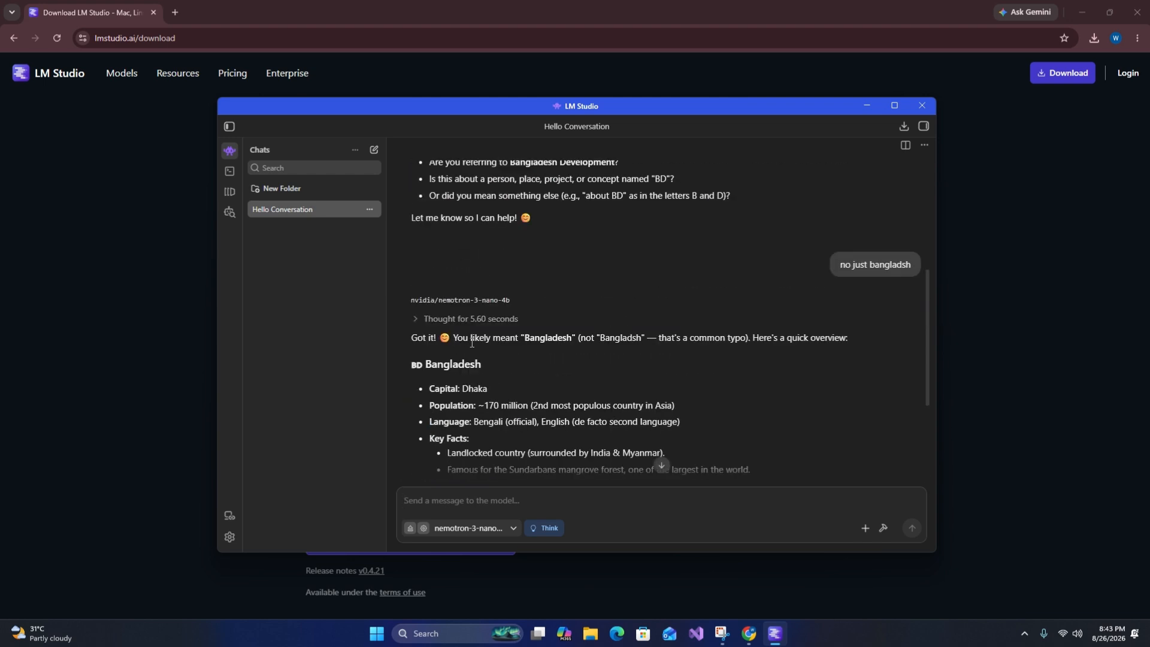
scroll(515, 383, down, 3)
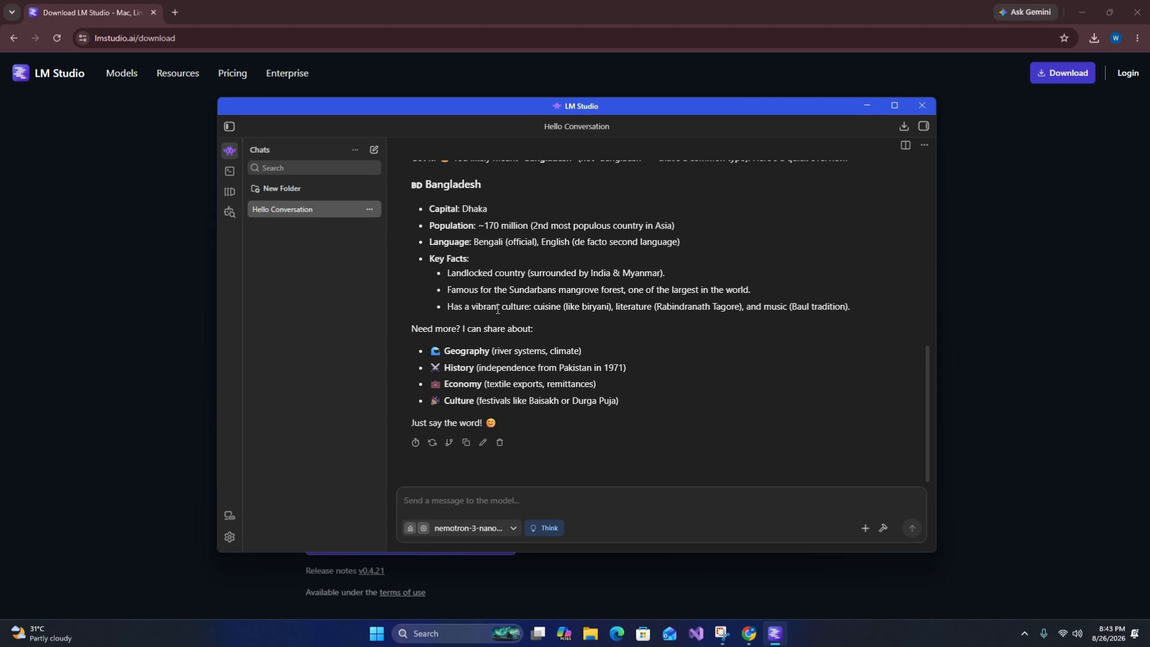
Unload the Nemotron 3 Nano 4B model and try to send "hi" without a loaded model, dismissing the load prompt
click(410, 529)
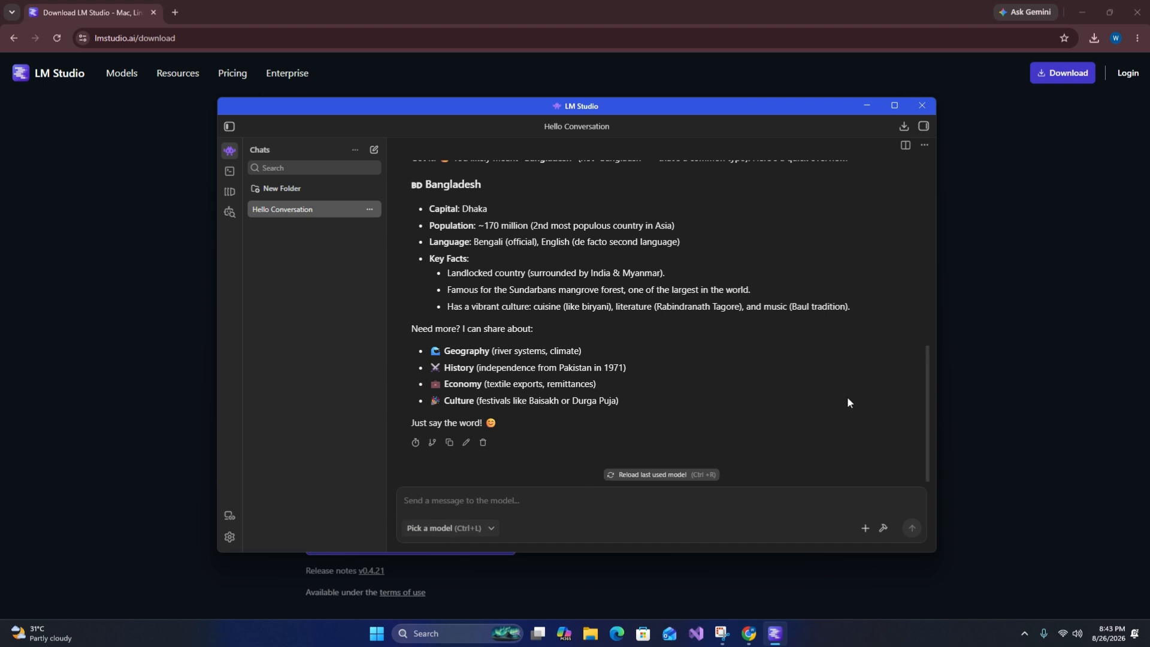
click(456, 508)
text(hi)
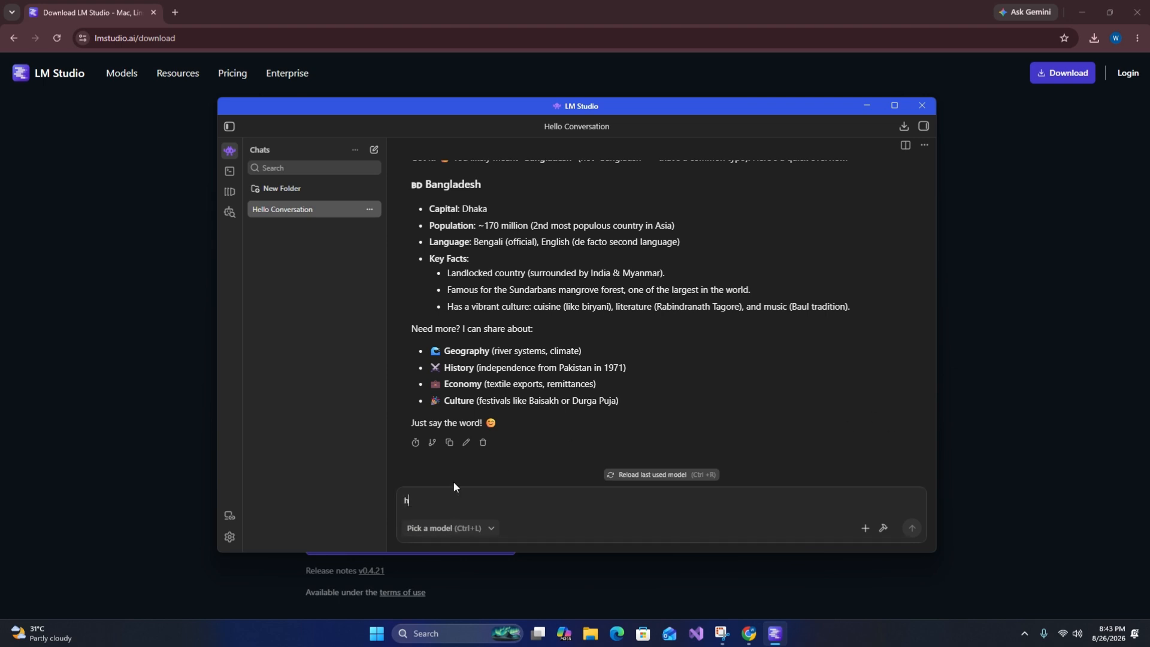
key(Return)
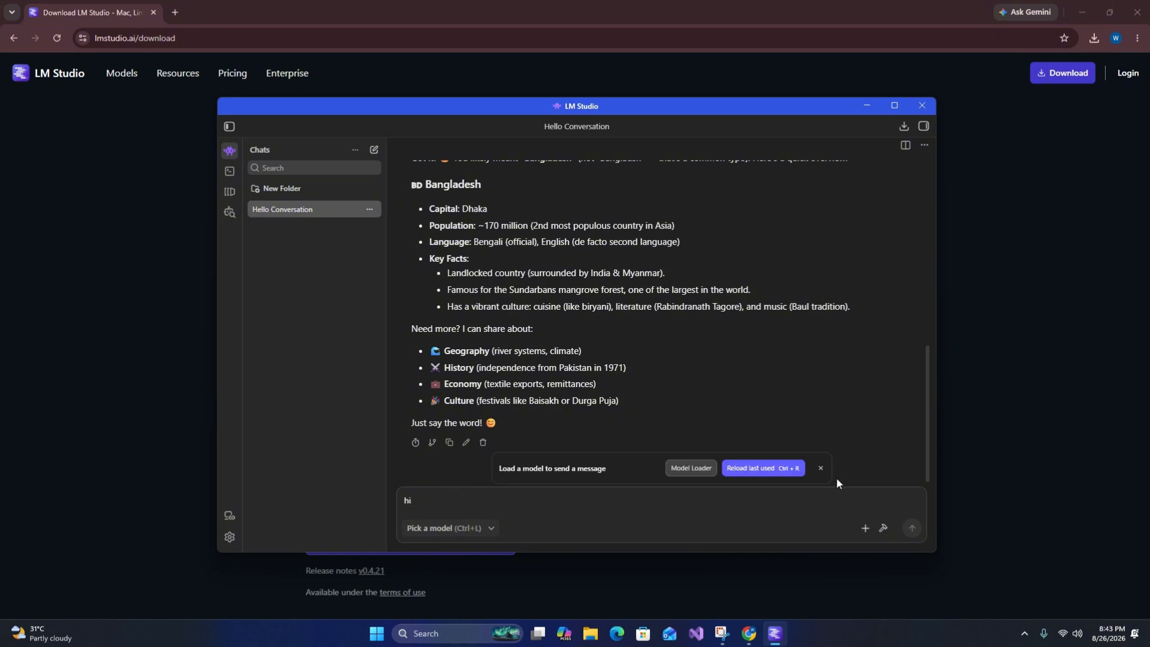
click(820, 468)
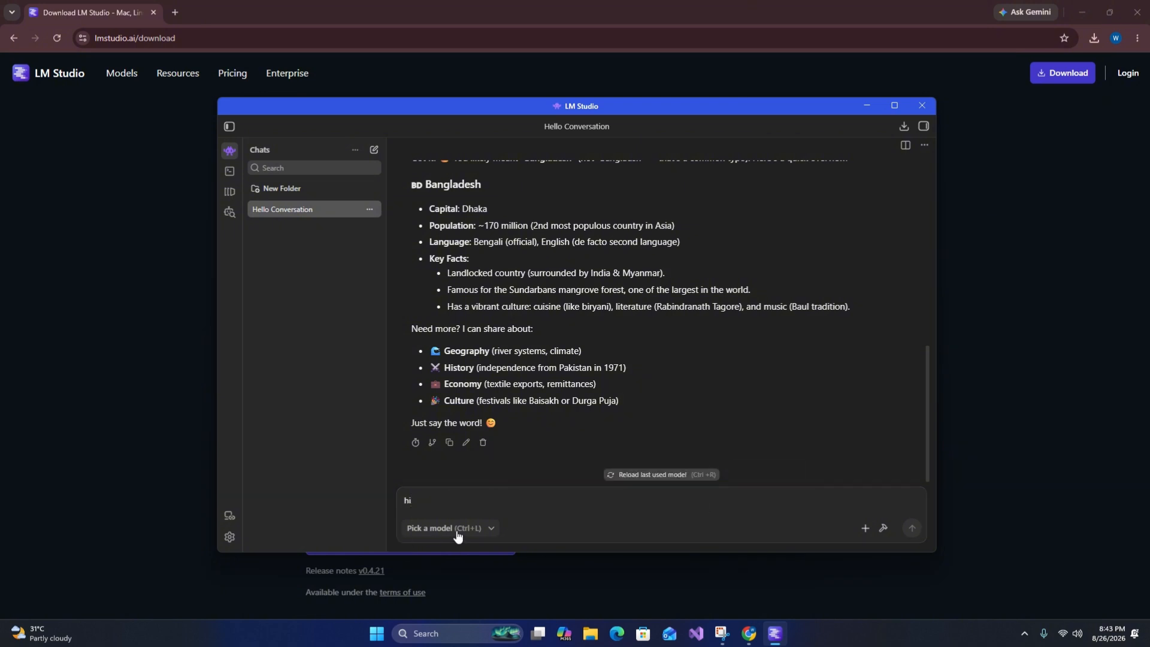
Check which models are available to load for the chat, leaving none loaded and "hi" as the unsent message
click(428, 530)
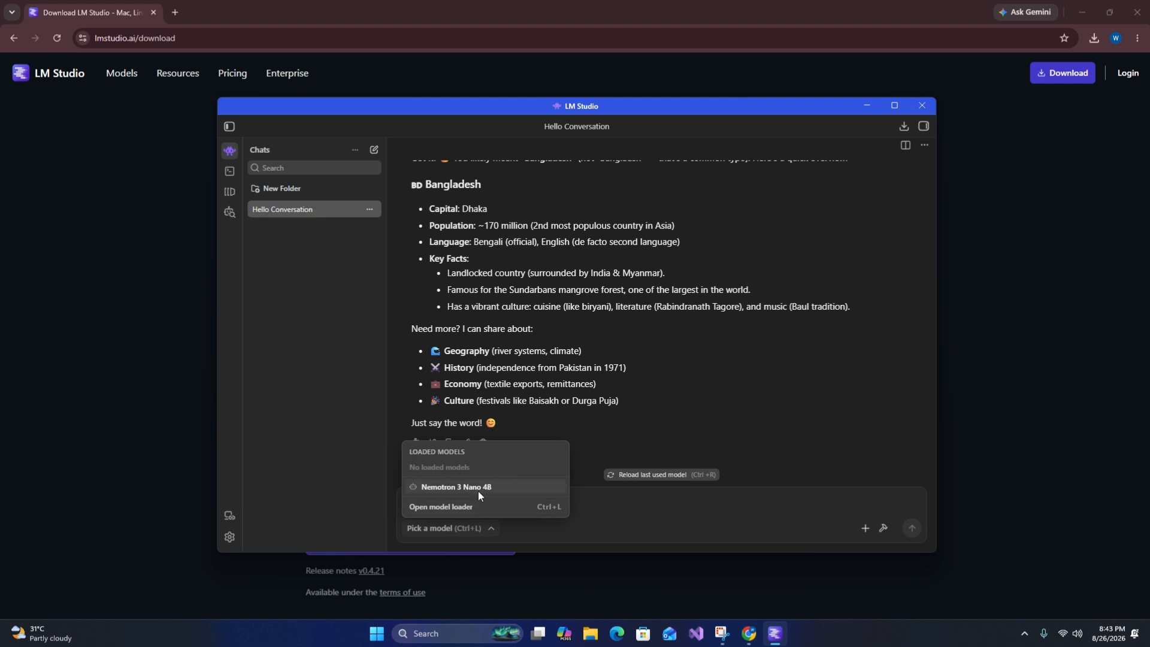
click(565, 532)
click(469, 532)
click(660, 525)
text(hi)
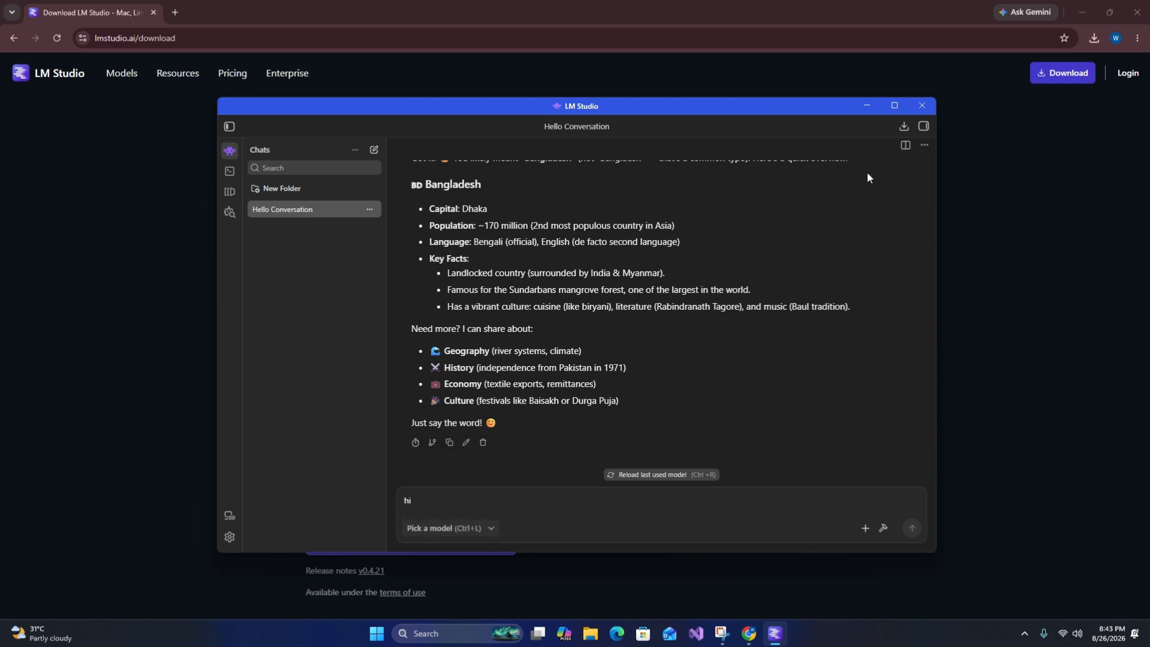